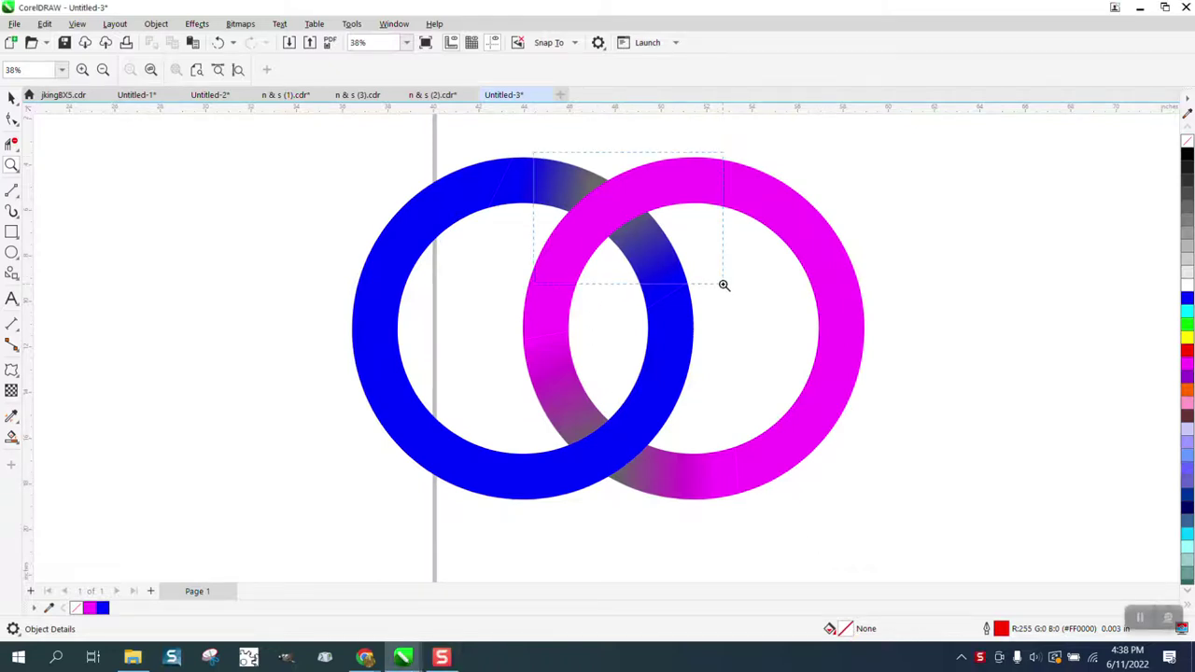
Step: Draw a circle on the left of the page and set its width to 15 inches
scroll(720, 285, "up", 3)
scroll(706, 299, "down", 3)
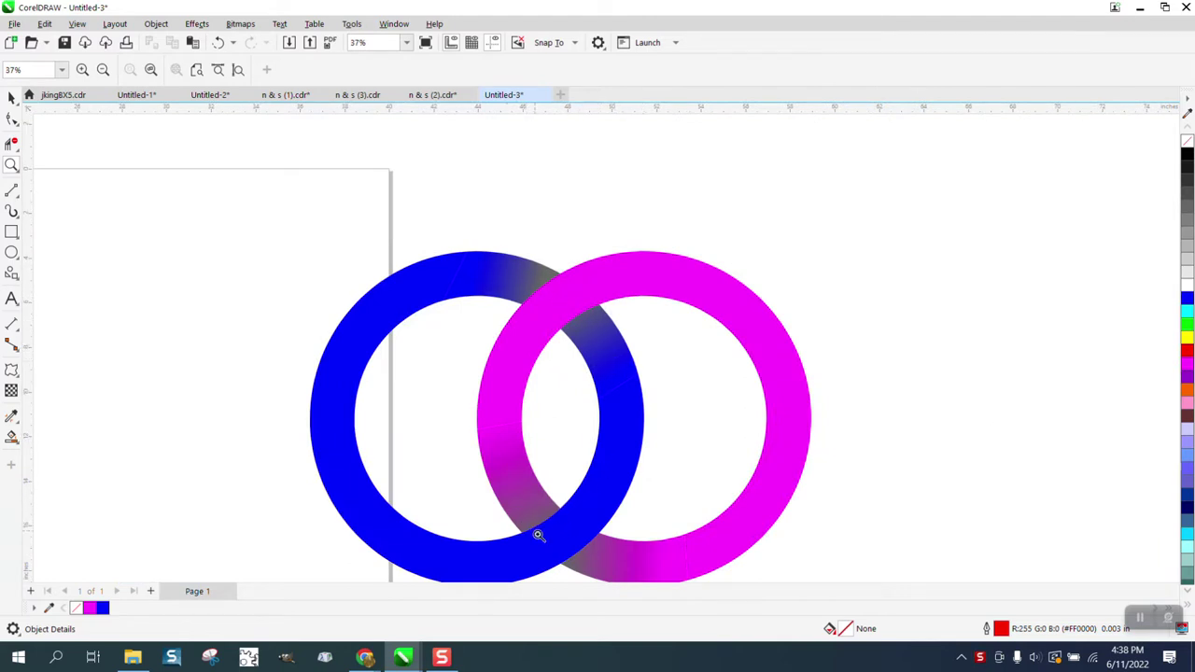
scroll(603, 336, "down", 5)
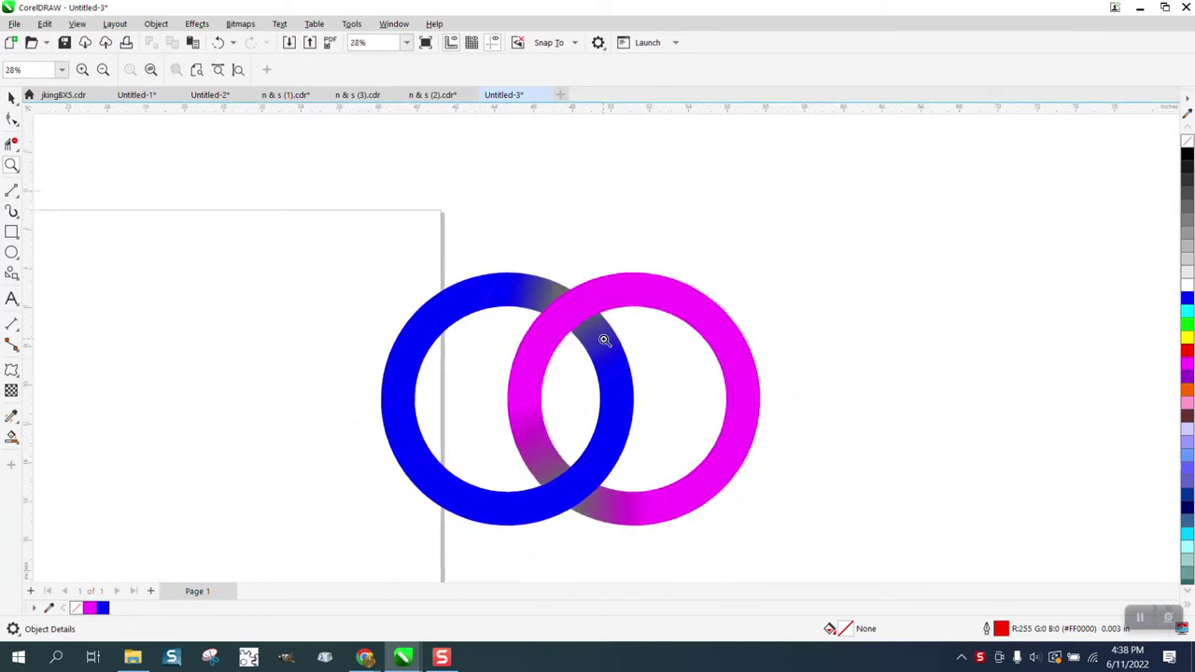
left_click(11, 252)
left_click_drag(442, 327, 323, 416)
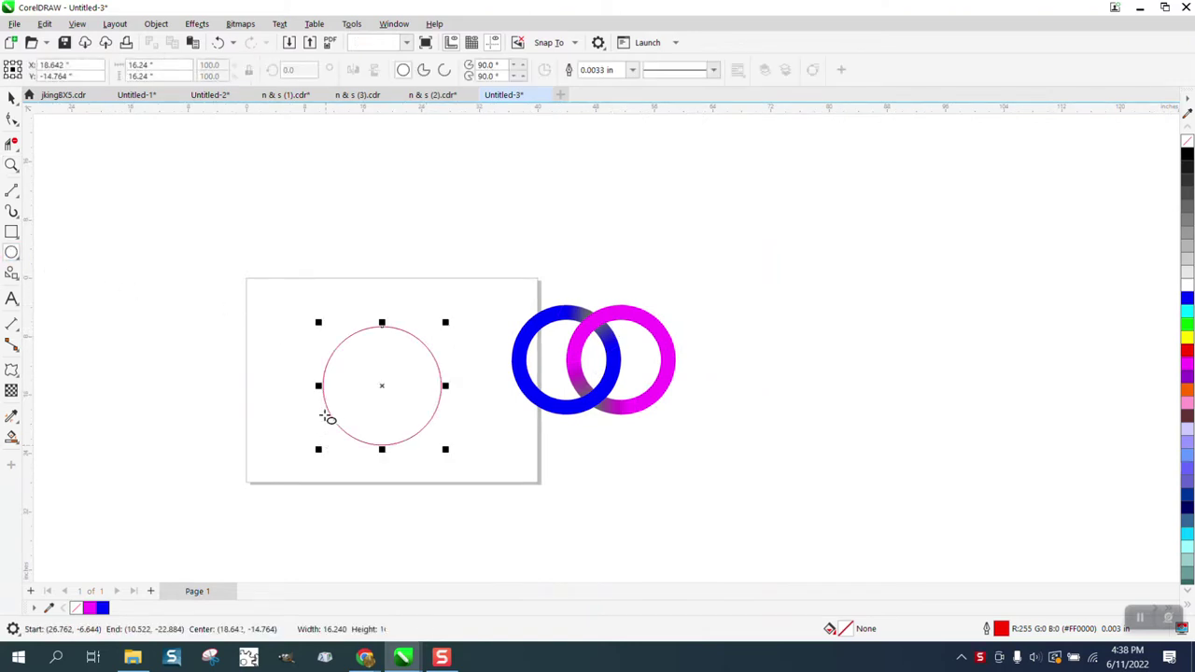
left_click(140, 65)
type("15")
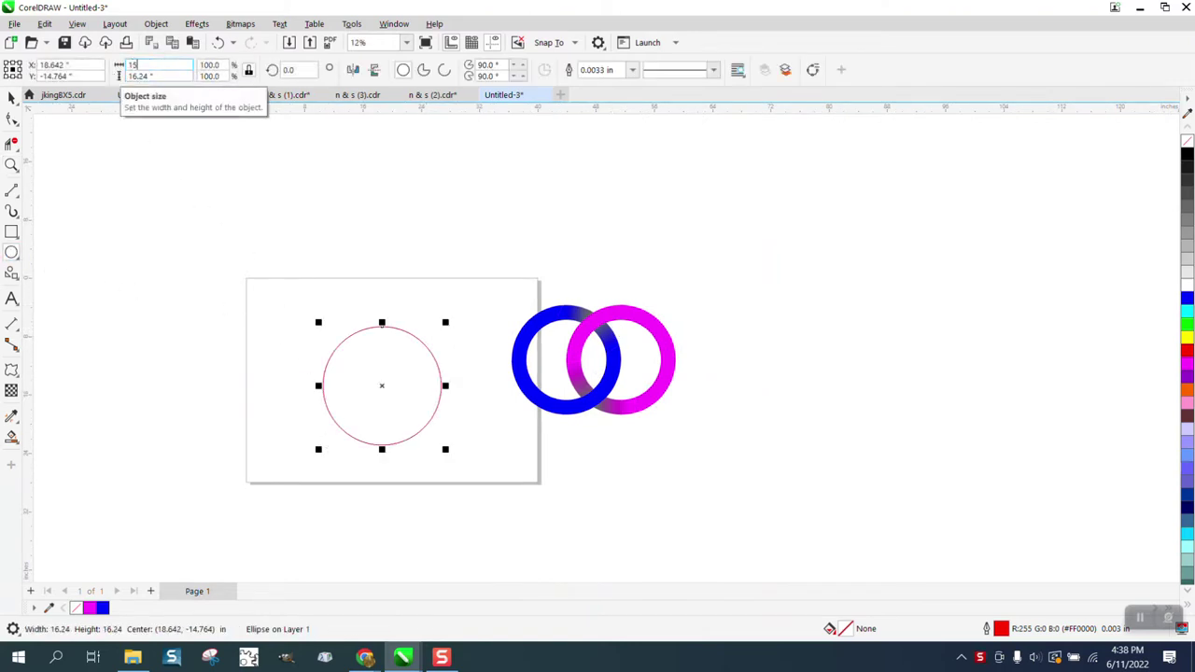
key("Return")
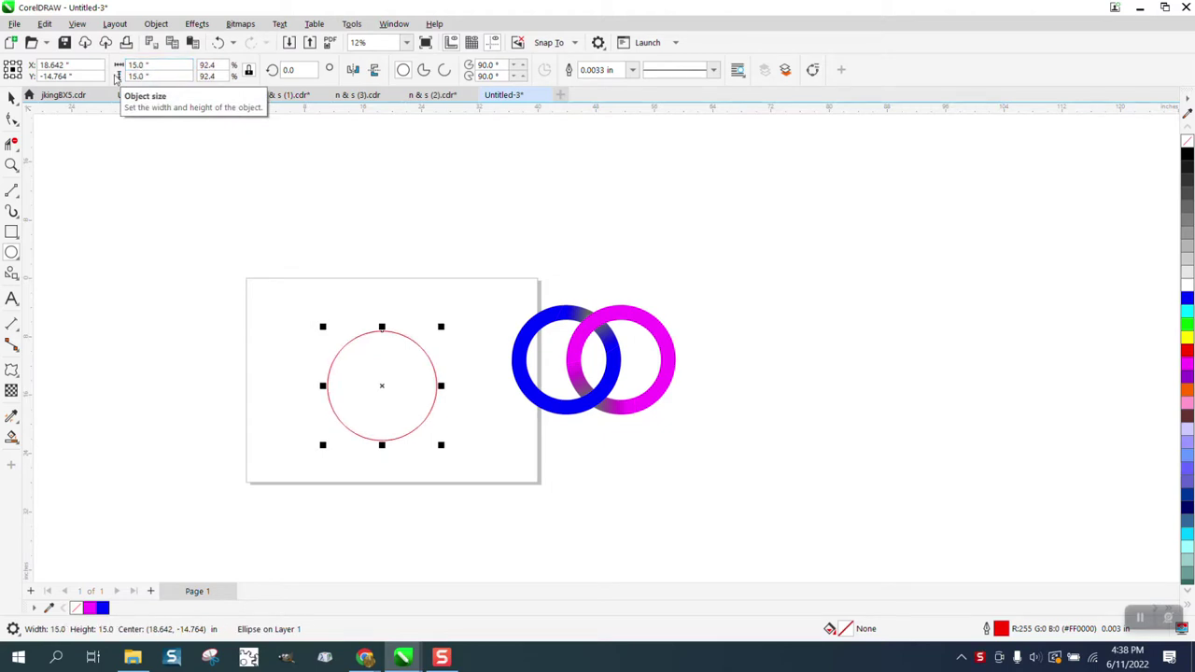
Step: Add a concentric 11-inch inner circle and drag an overlapping copy of the ring pair right
left_click(165, 65)
type("11")
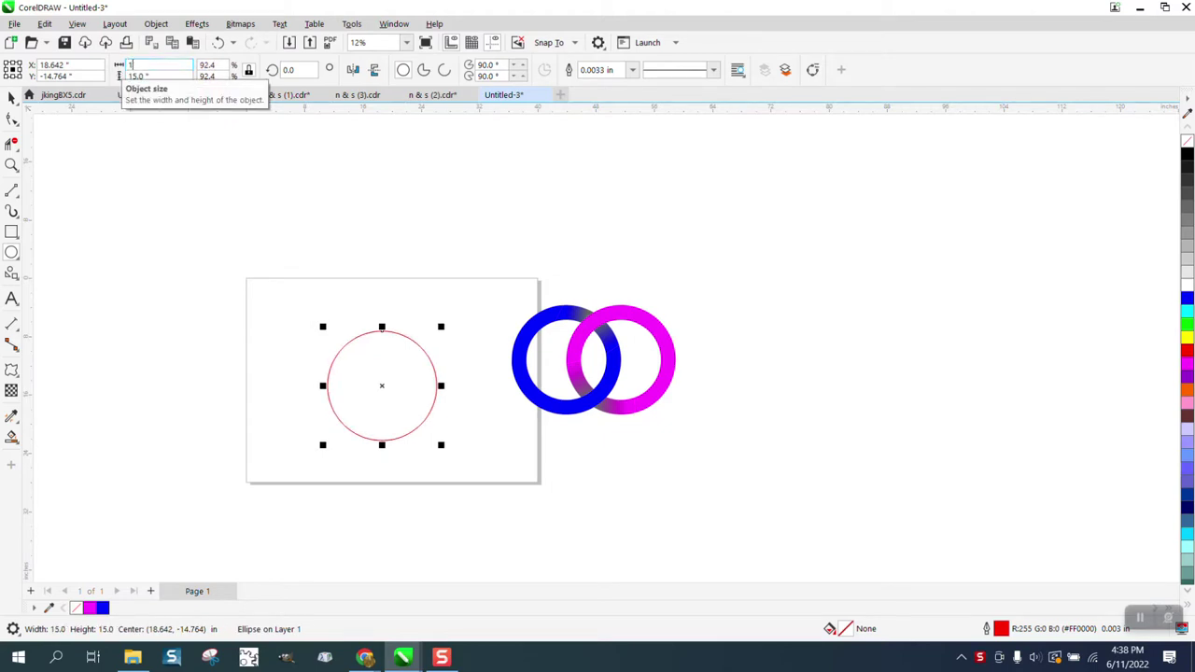
key("Return")
left_click(11, 97)
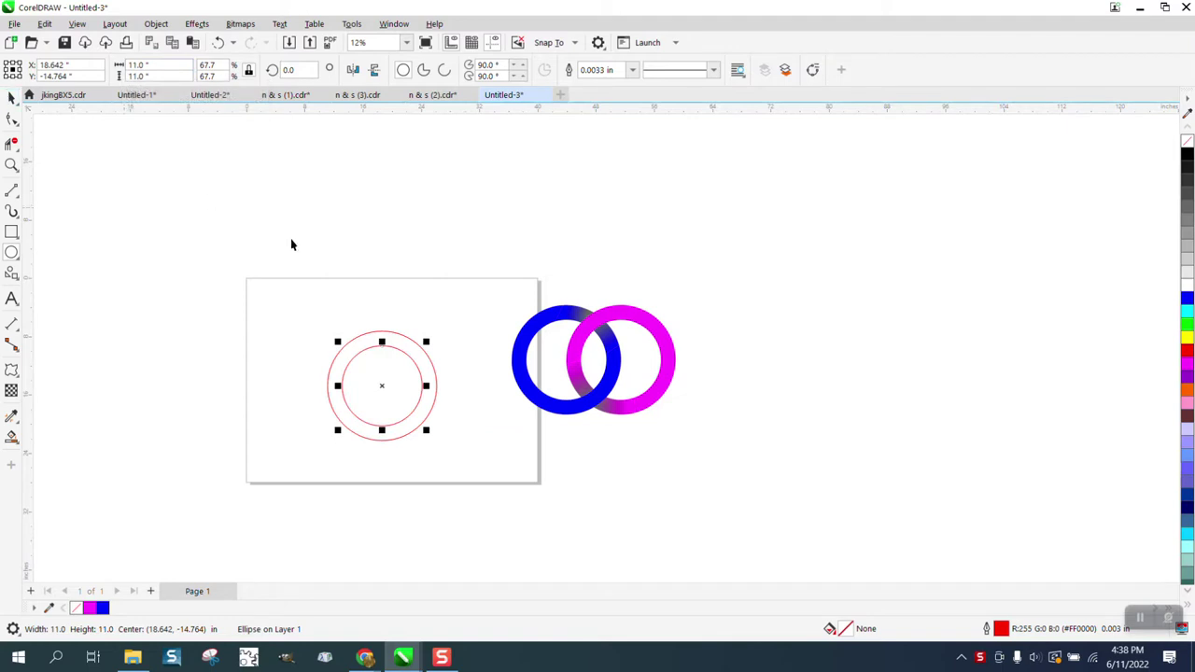
left_click_drag(292, 311, 465, 464)
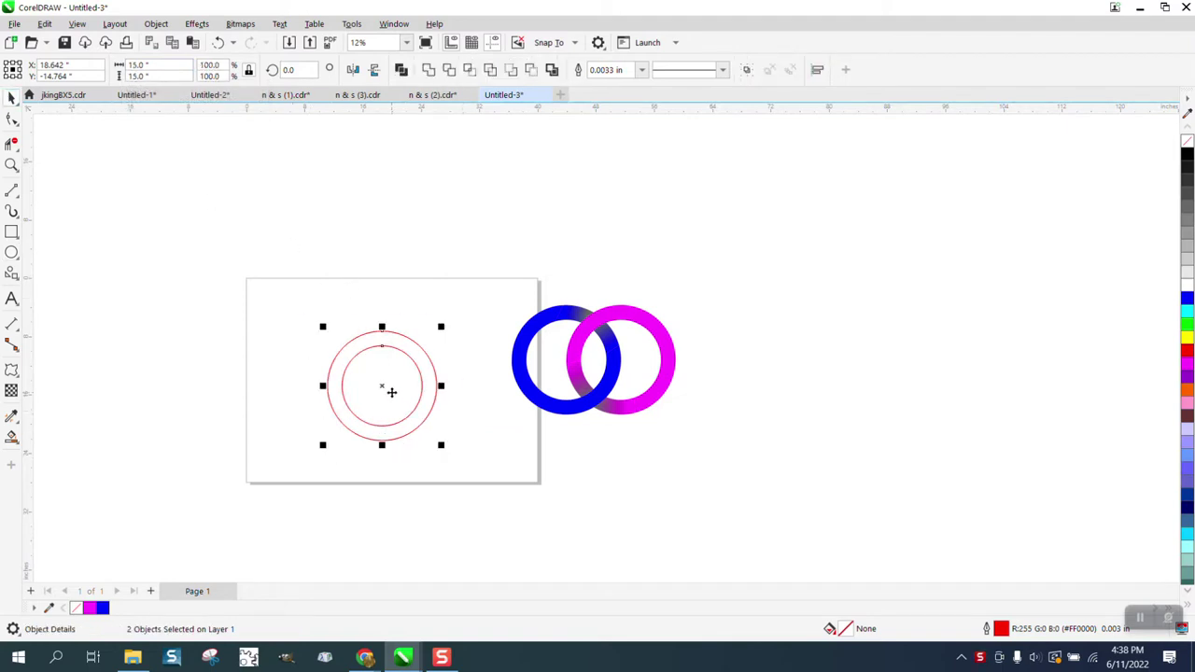
left_click_drag(382, 389, 436, 366)
left_click(438, 277)
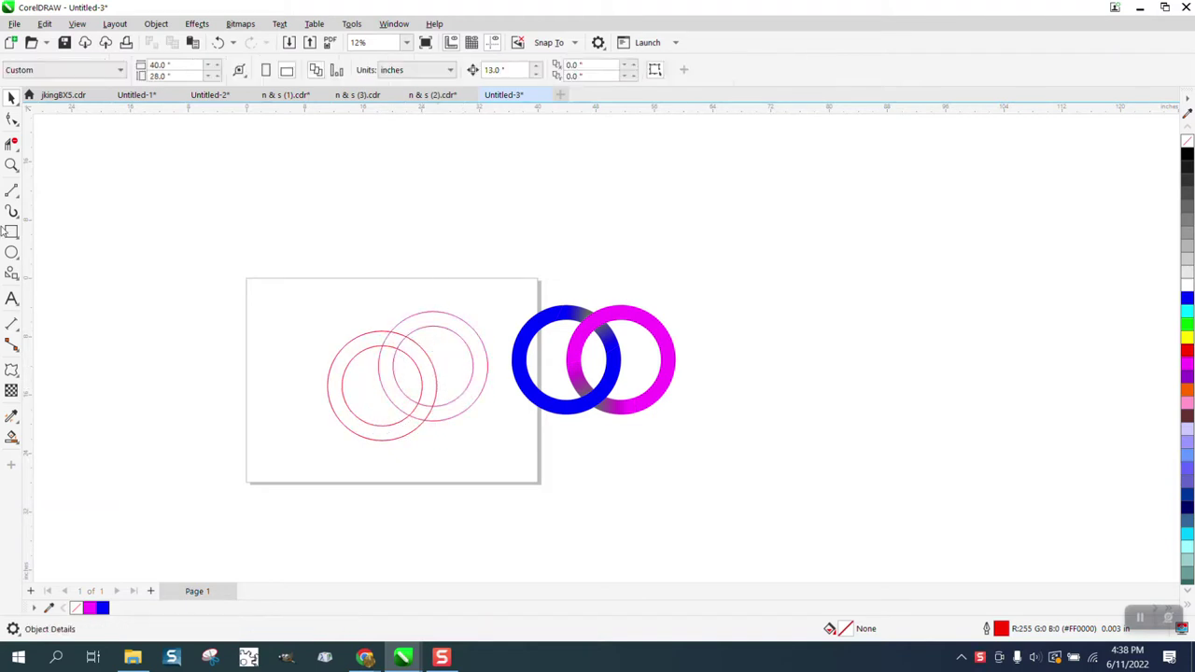
left_click(11, 165)
left_click_drag(277, 277, 631, 504)
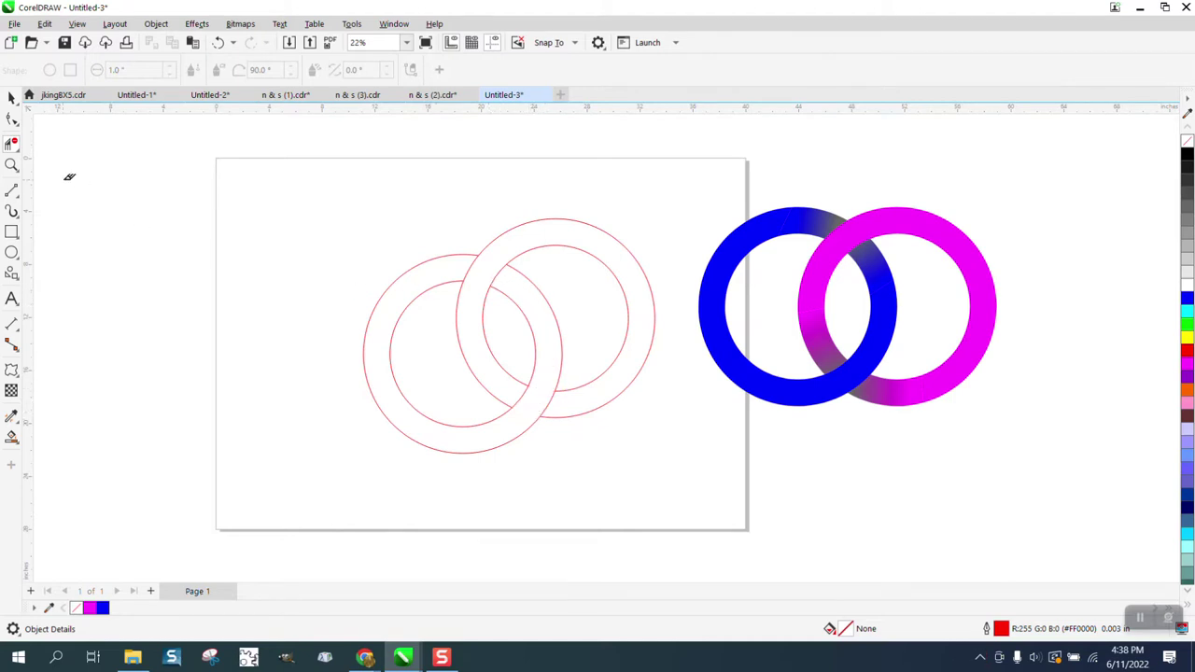
left_click(11, 98)
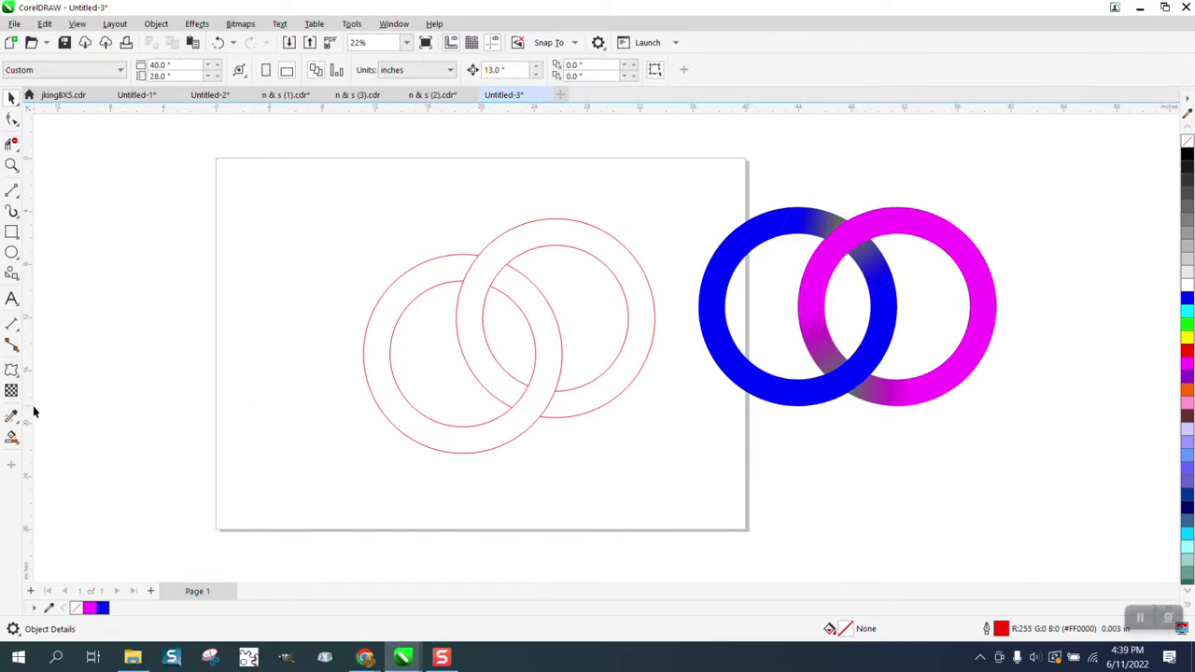
Step: Draw four short 2-Point Lines across the ring bands where the rings overlap
left_click(17, 197)
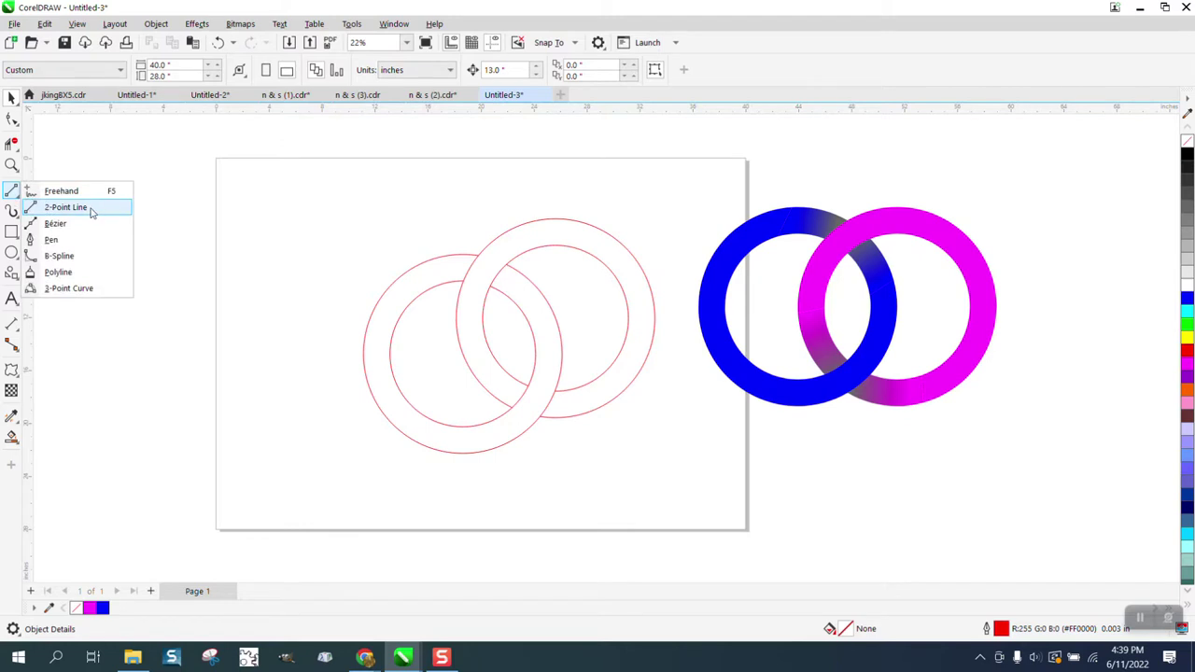
left_click(65, 207)
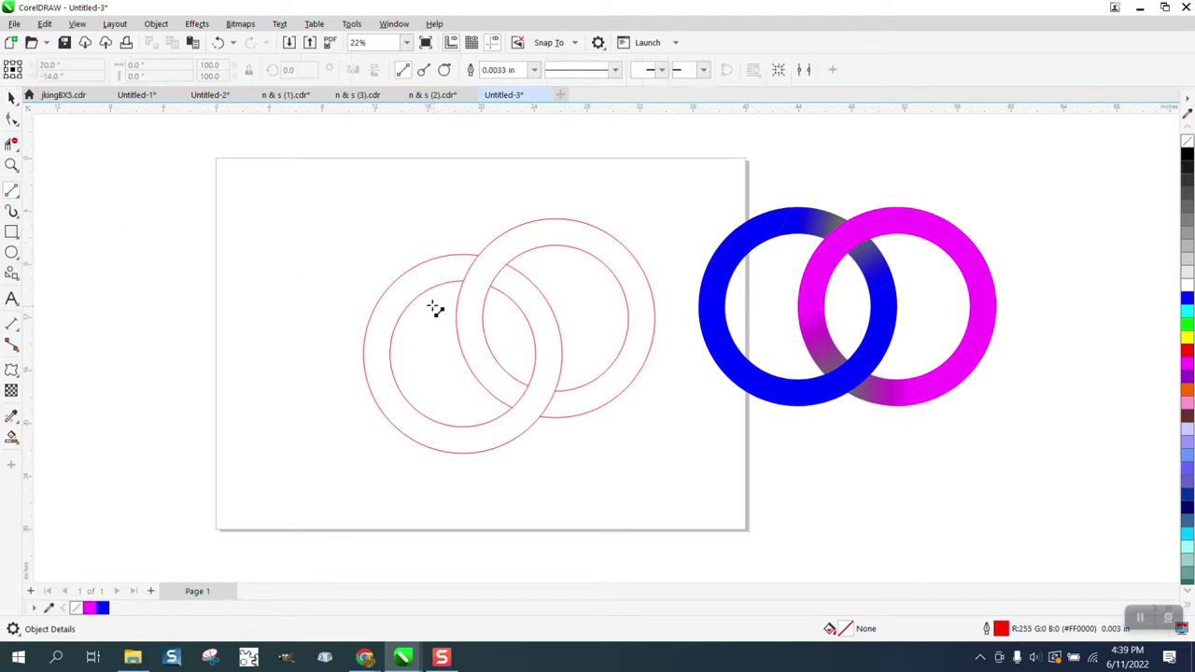
left_click_drag(423, 241, 427, 316)
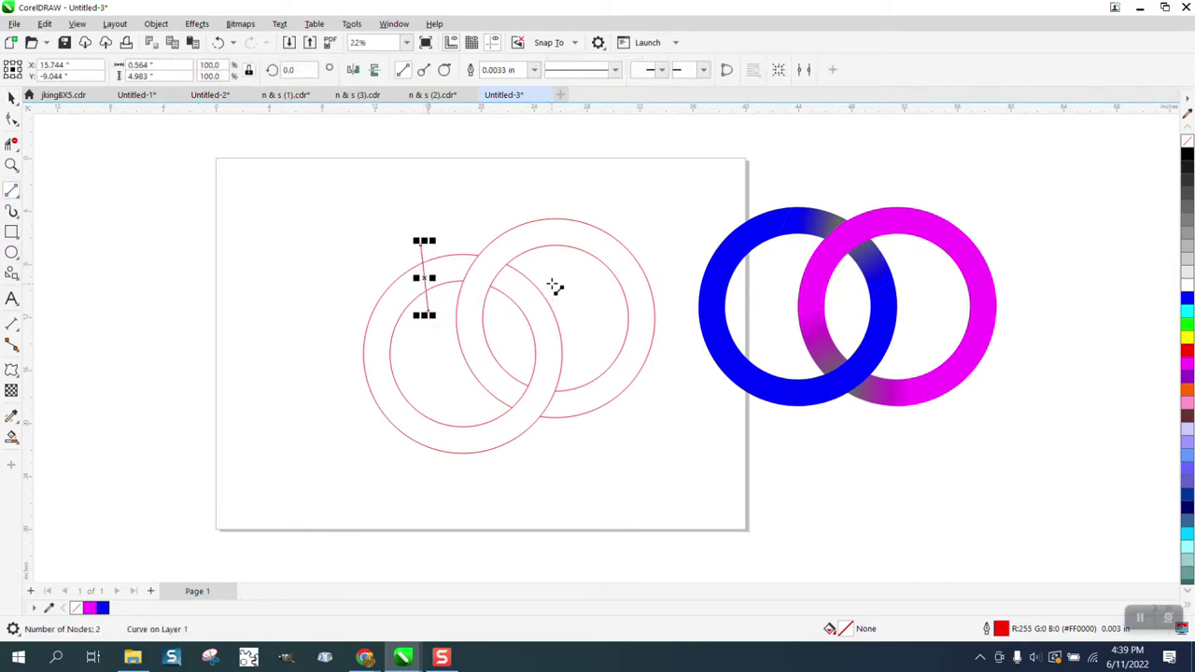
left_click_drag(553, 285, 473, 399)
left_click_drag(582, 364, 604, 427)
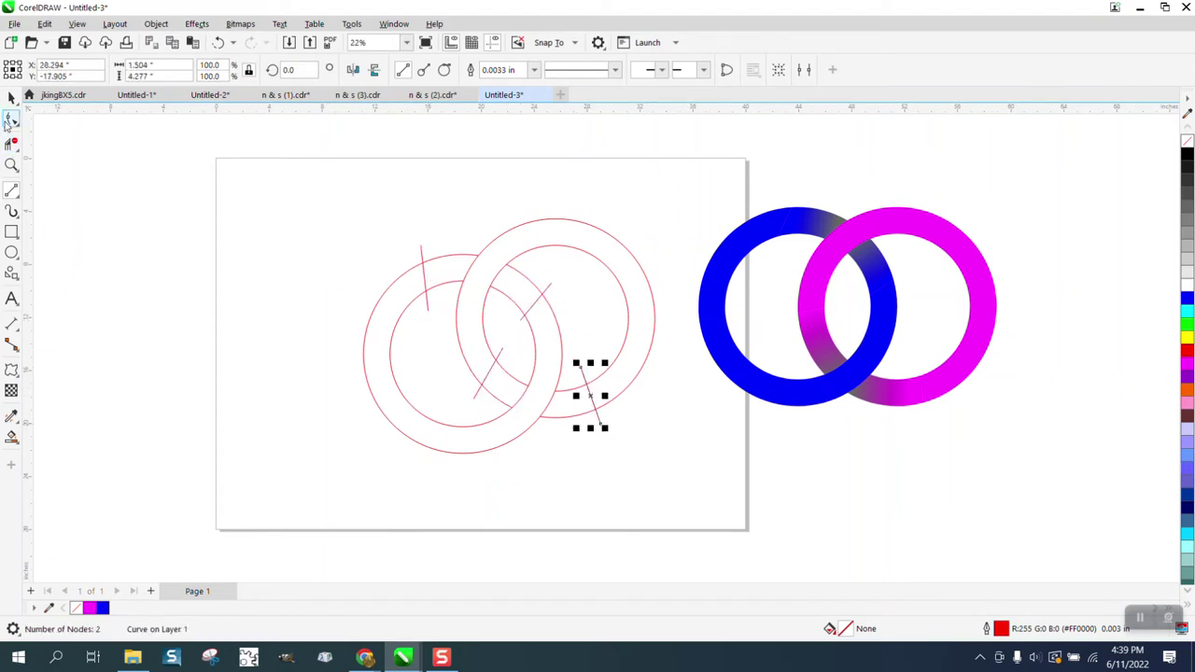
left_click(11, 119)
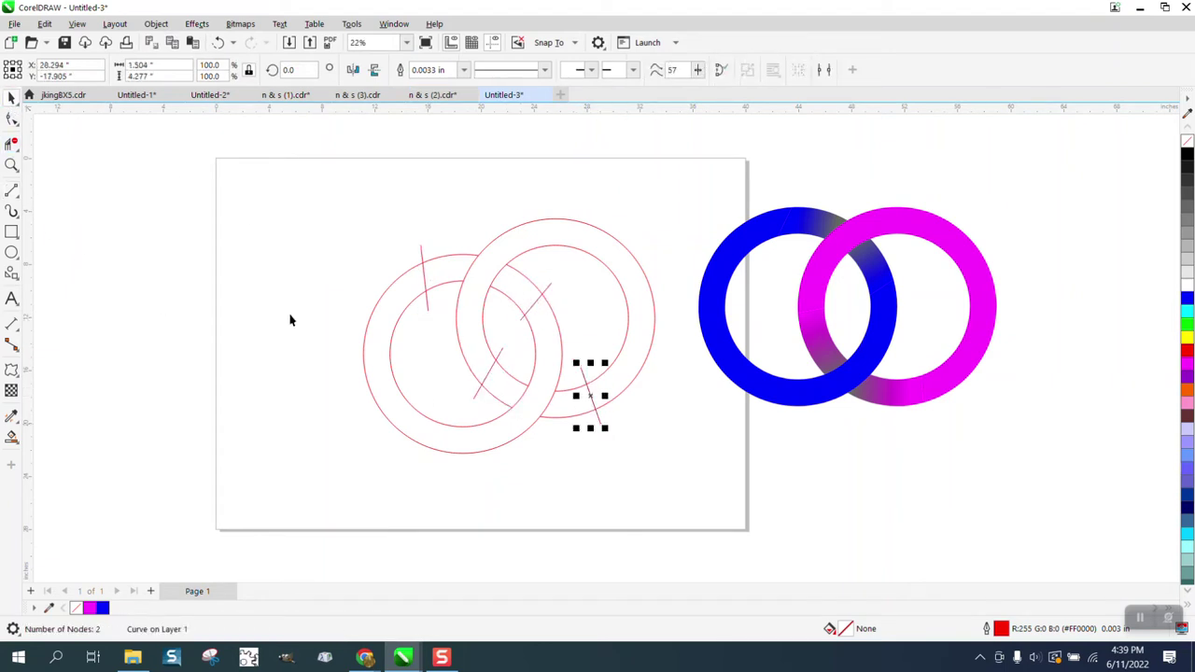
left_click(12, 439)
Step: Fill the left ring's top section and the crossing section solid blue
left_click(448, 278)
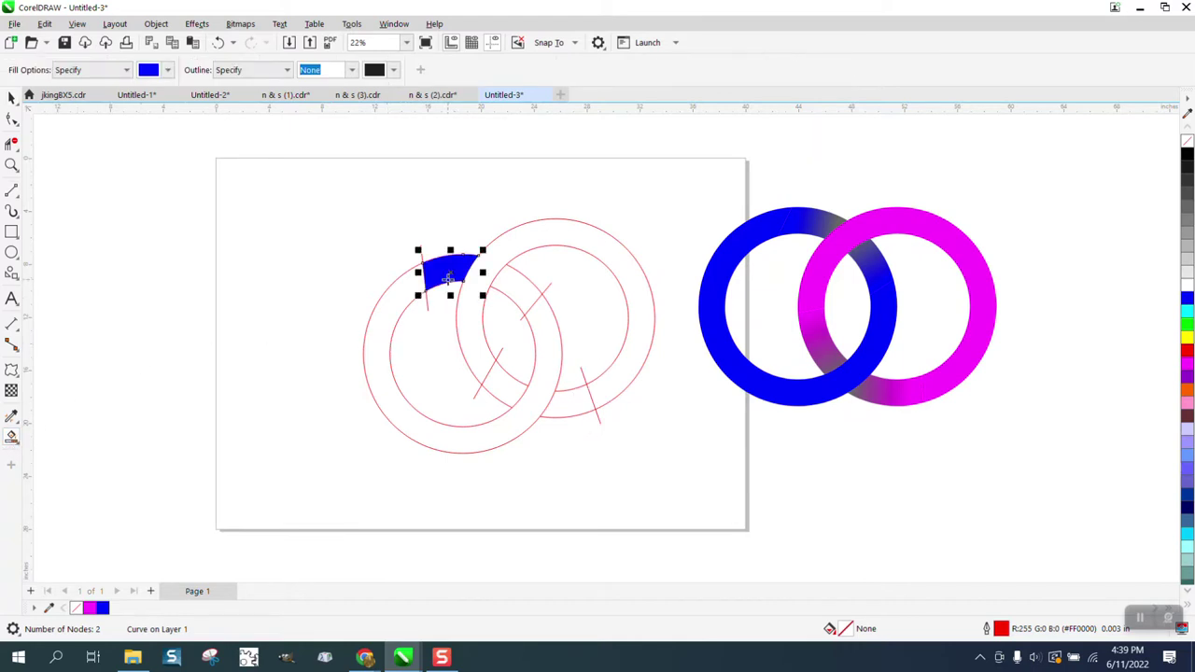
left_click(514, 285)
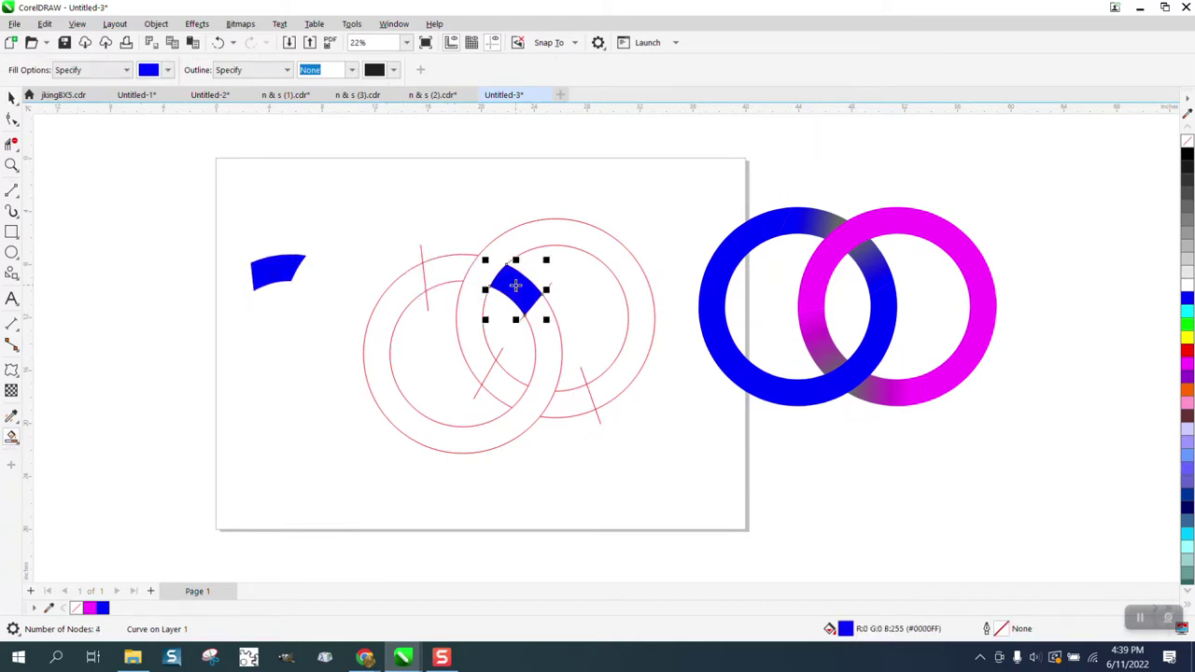
left_click(12, 97)
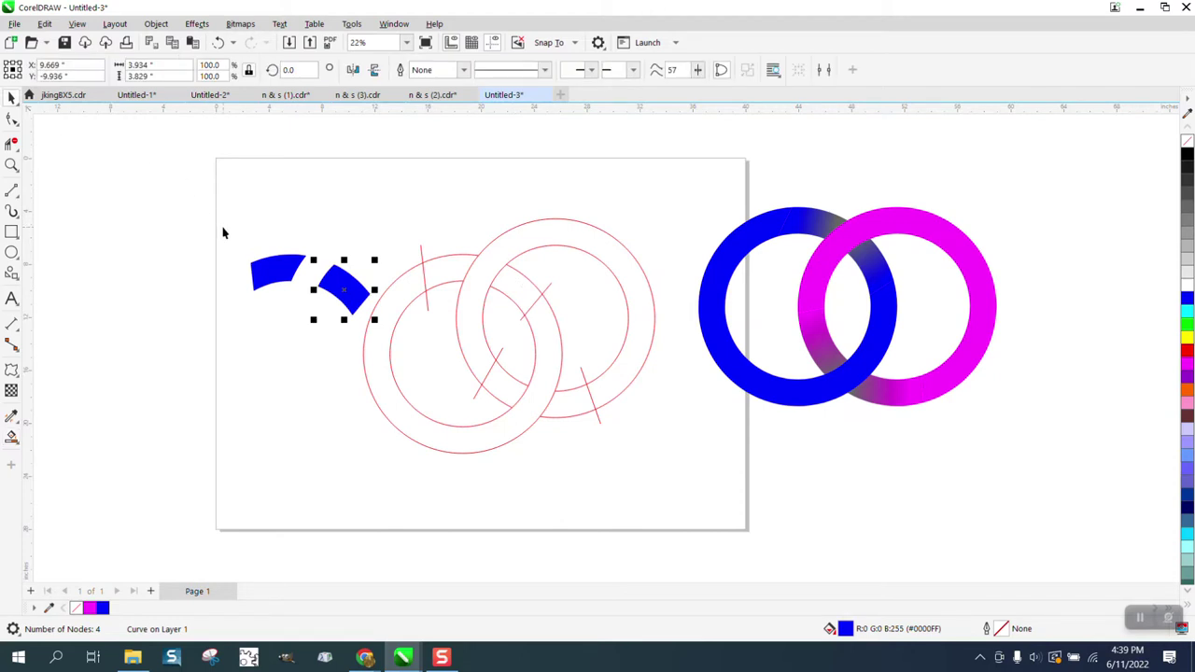
Step: Give the right blue arc piece an interactive blue-to-grey fountain fill
left_click(15, 445)
left_click(37, 435)
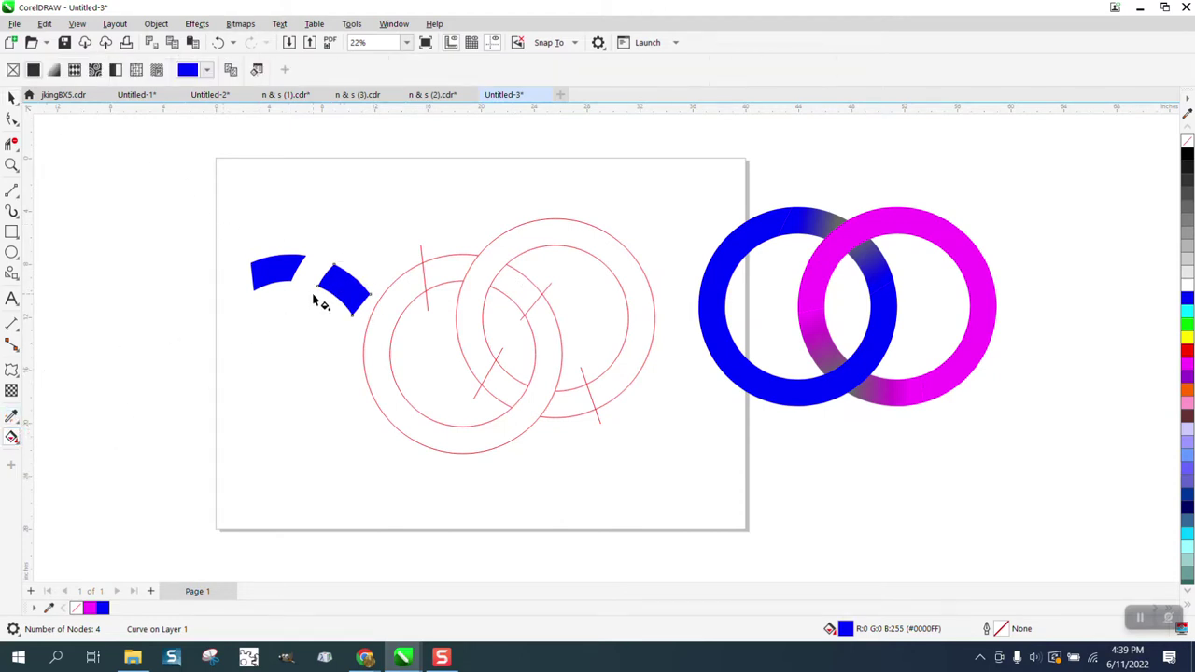
left_click_drag(361, 305, 328, 272)
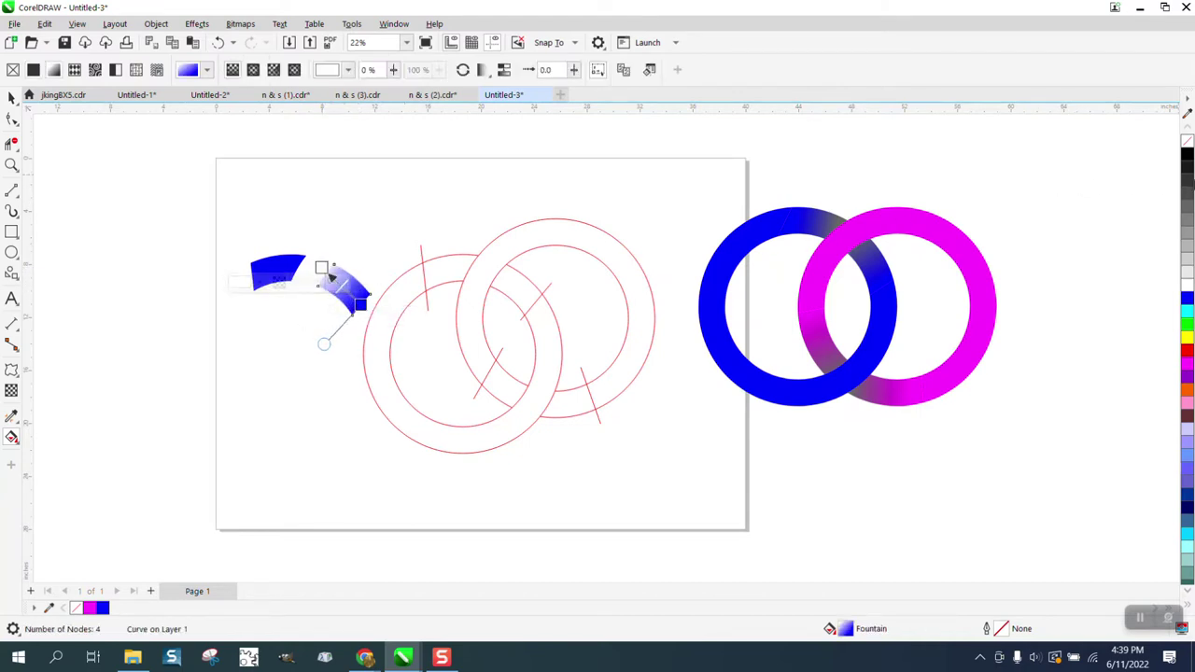
left_click_drag(1190, 207, 322, 268)
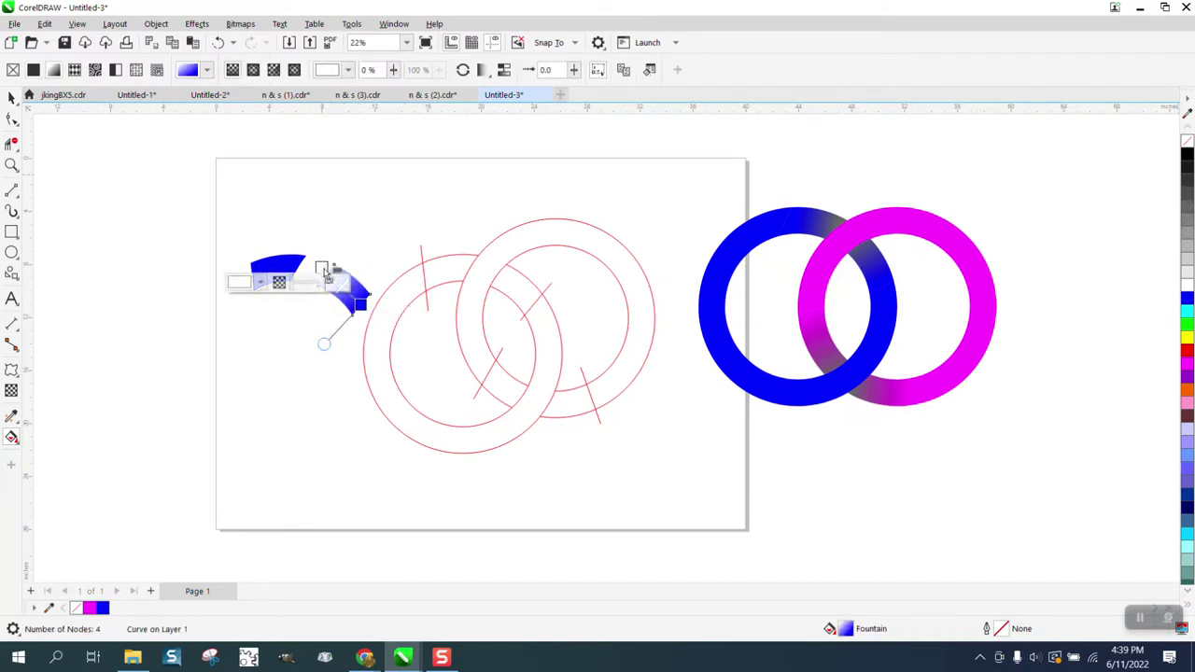
left_click(12, 97)
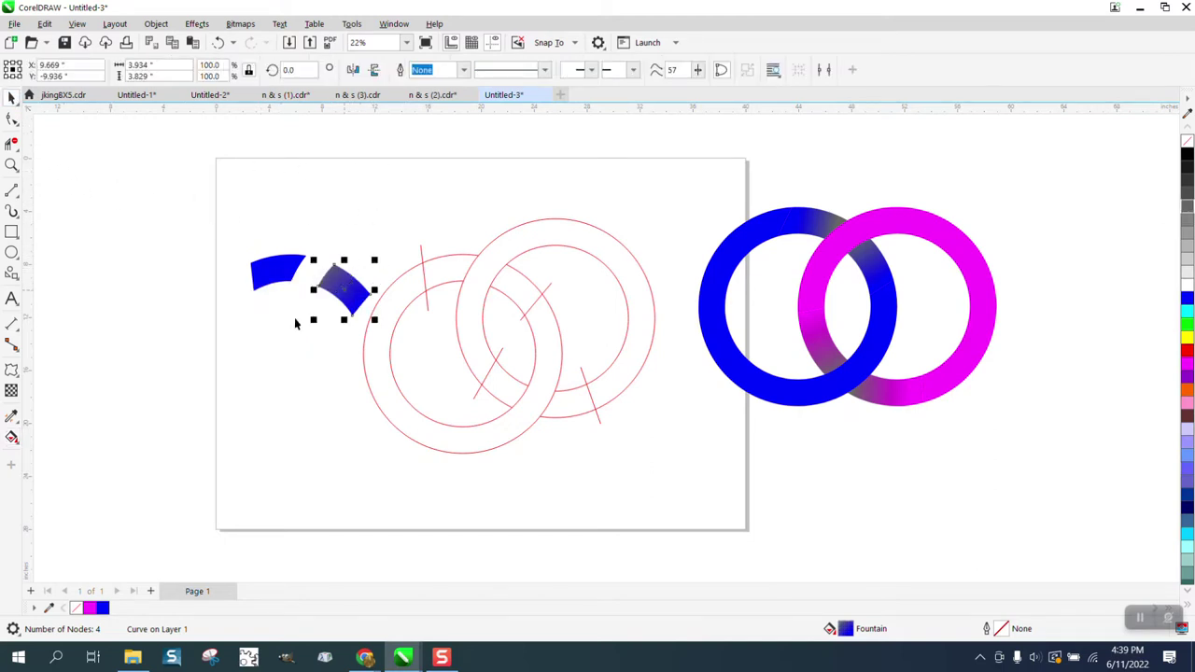
left_click(12, 417)
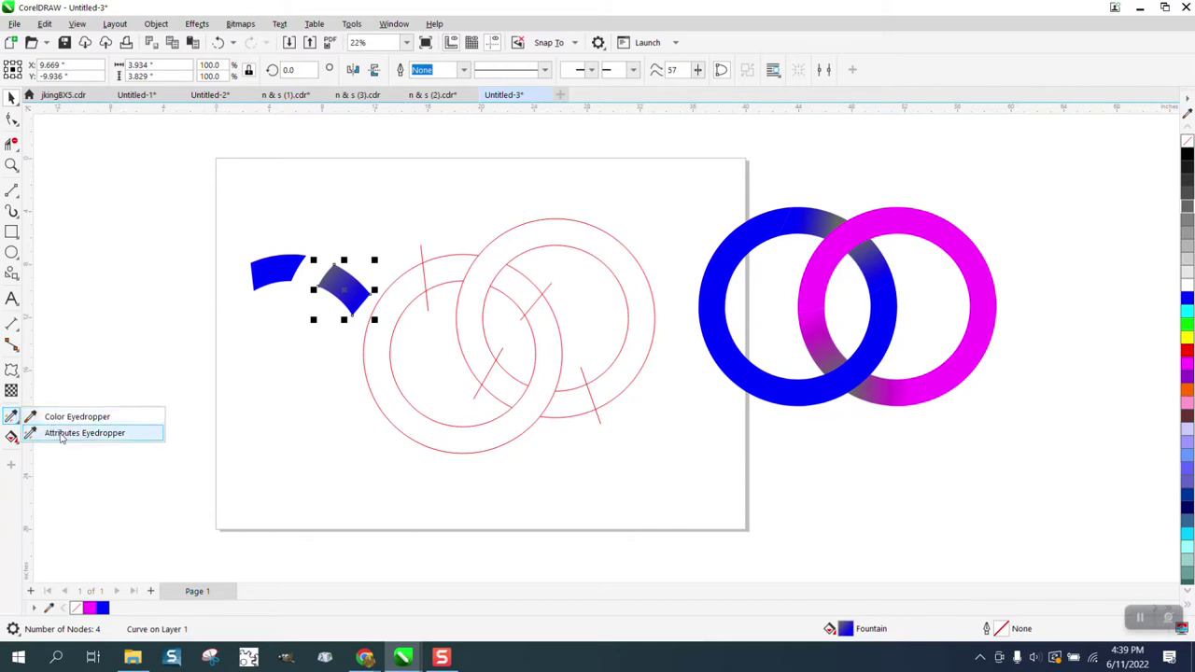
Step: Copy the gradient onto the left arc with the Attributes Eyedropper, then undo it
left_click(75, 431)
left_click(269, 273)
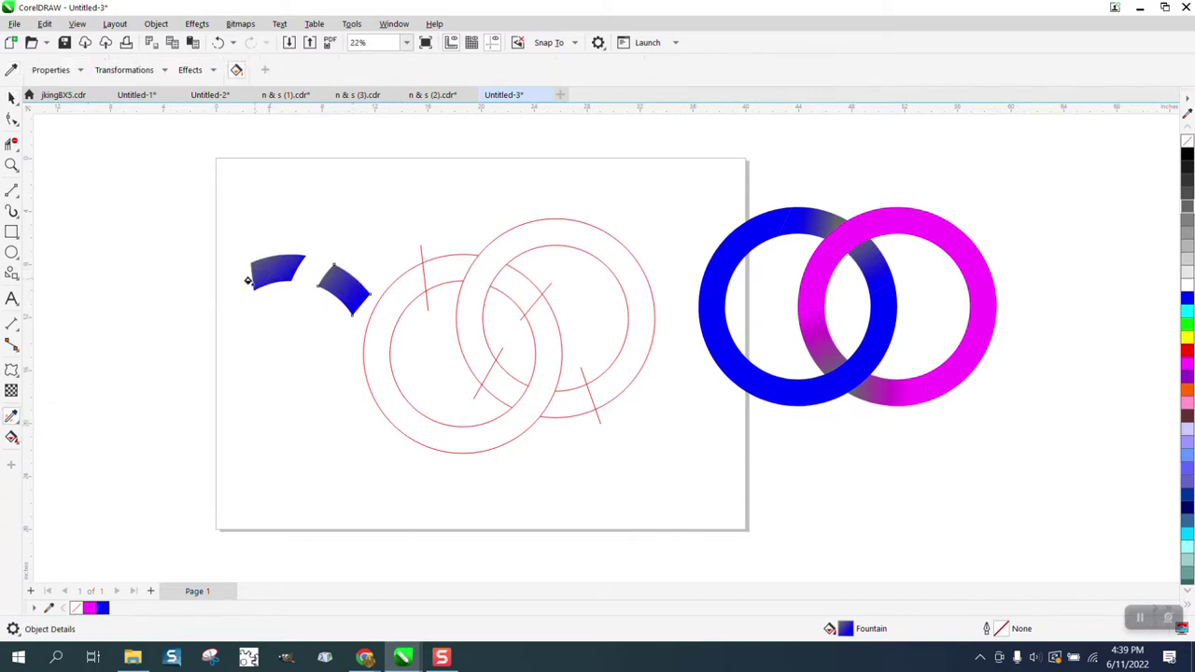
left_click(221, 43)
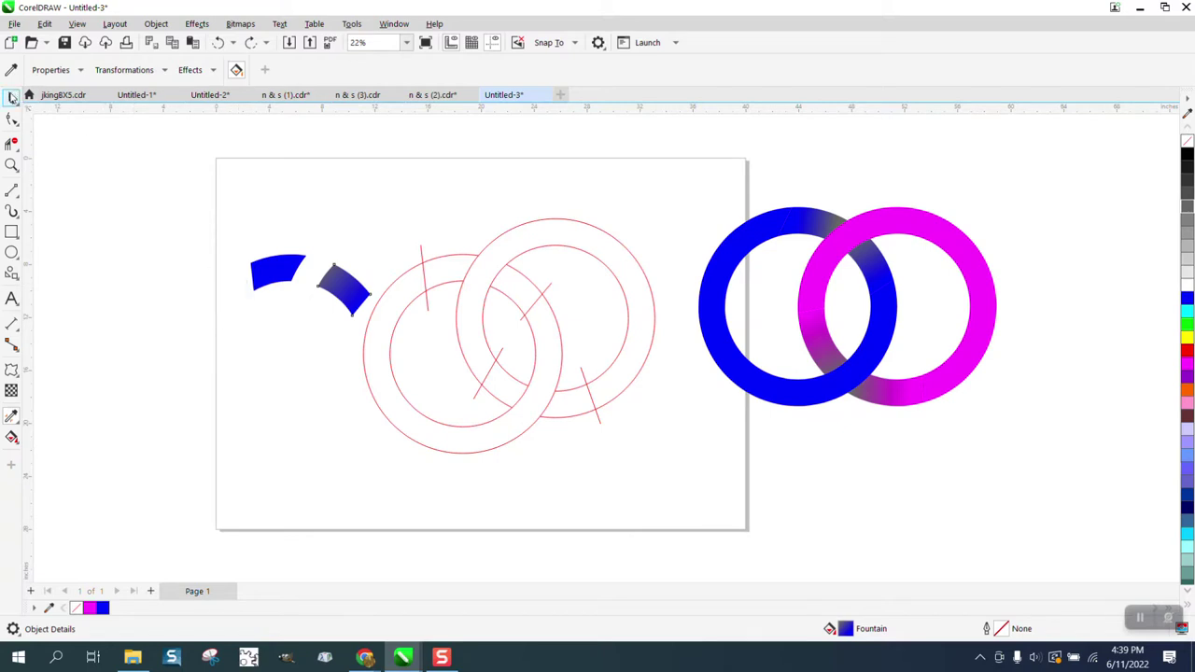
left_click(11, 98)
Step: Apply a linear blue-to-grey fountain fill across the left arc piece
left_click(299, 274)
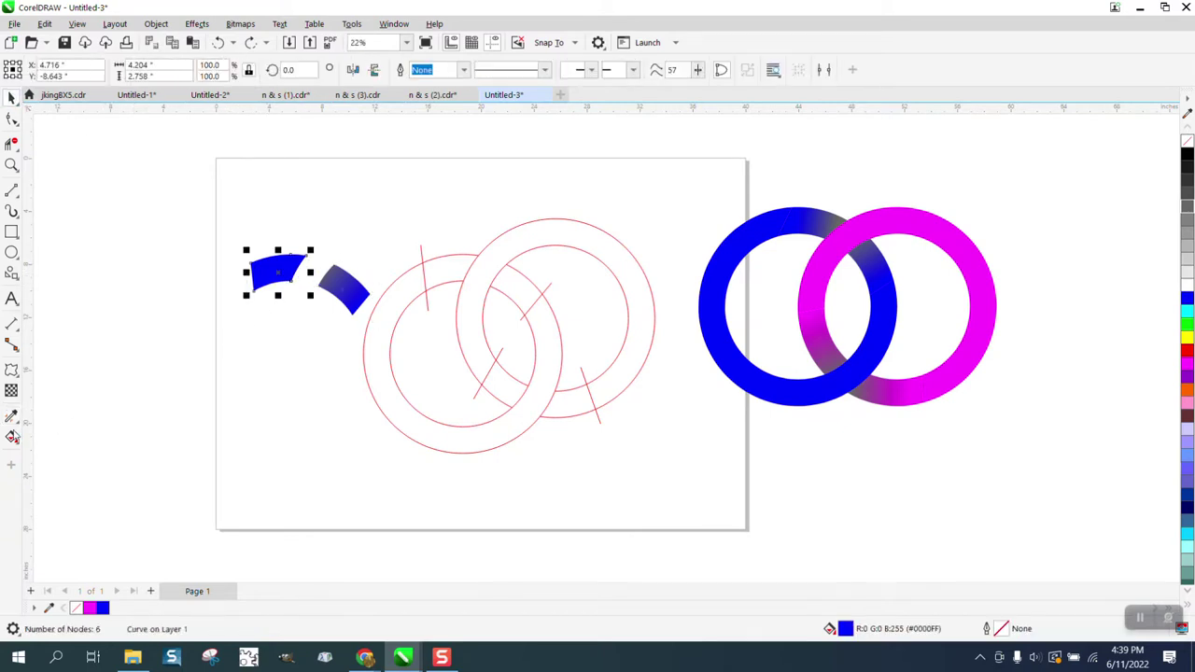
left_click(17, 443)
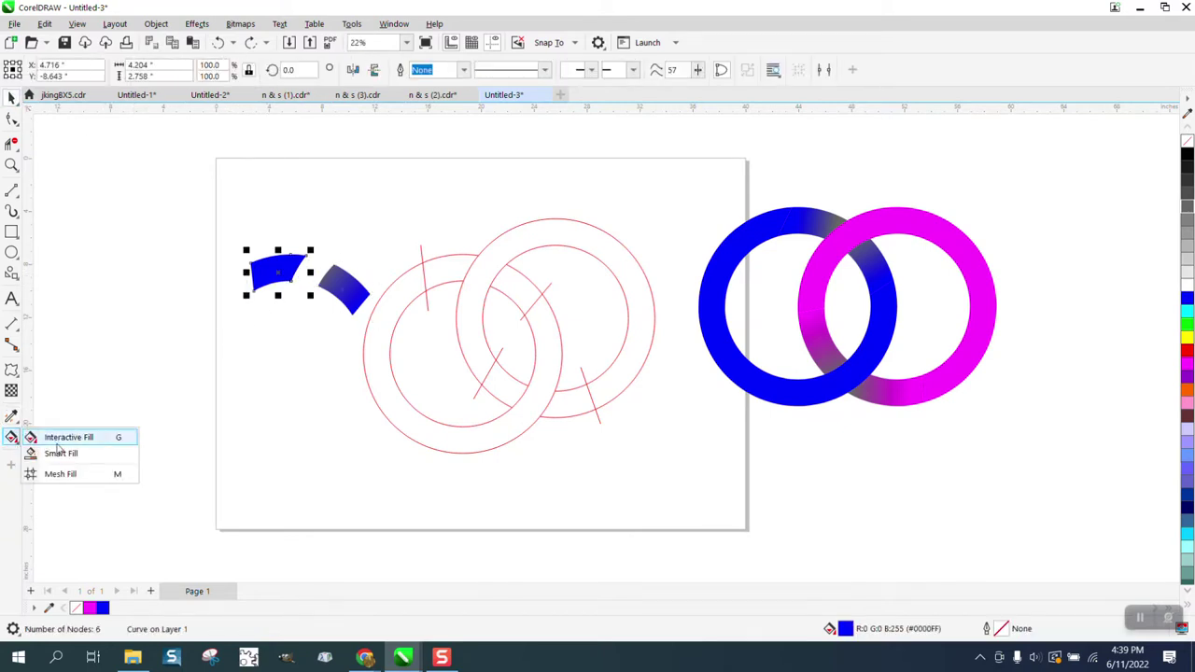
left_click(58, 439)
left_click_drag(252, 273, 297, 270)
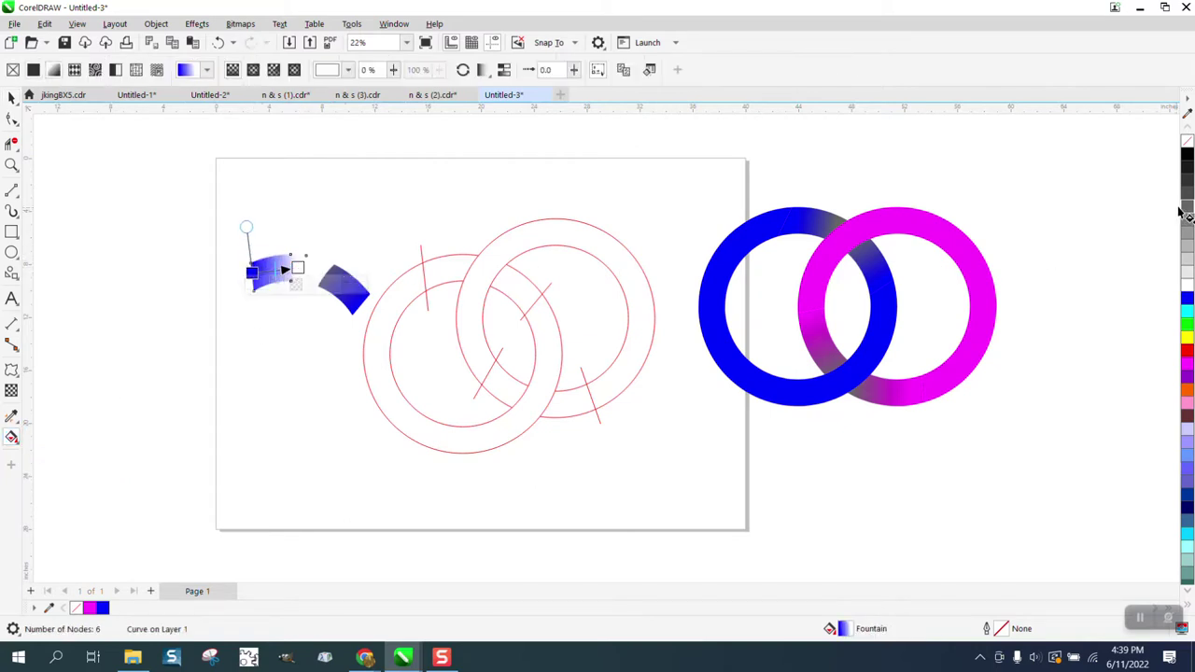
left_click(297, 269)
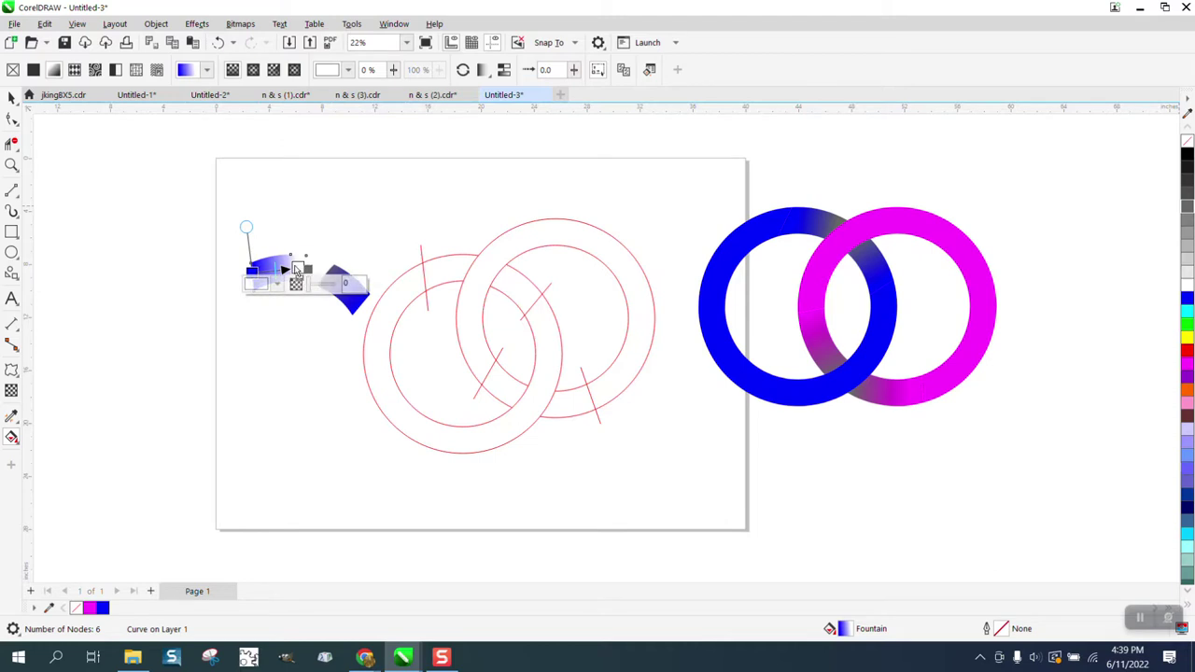
left_click(11, 97)
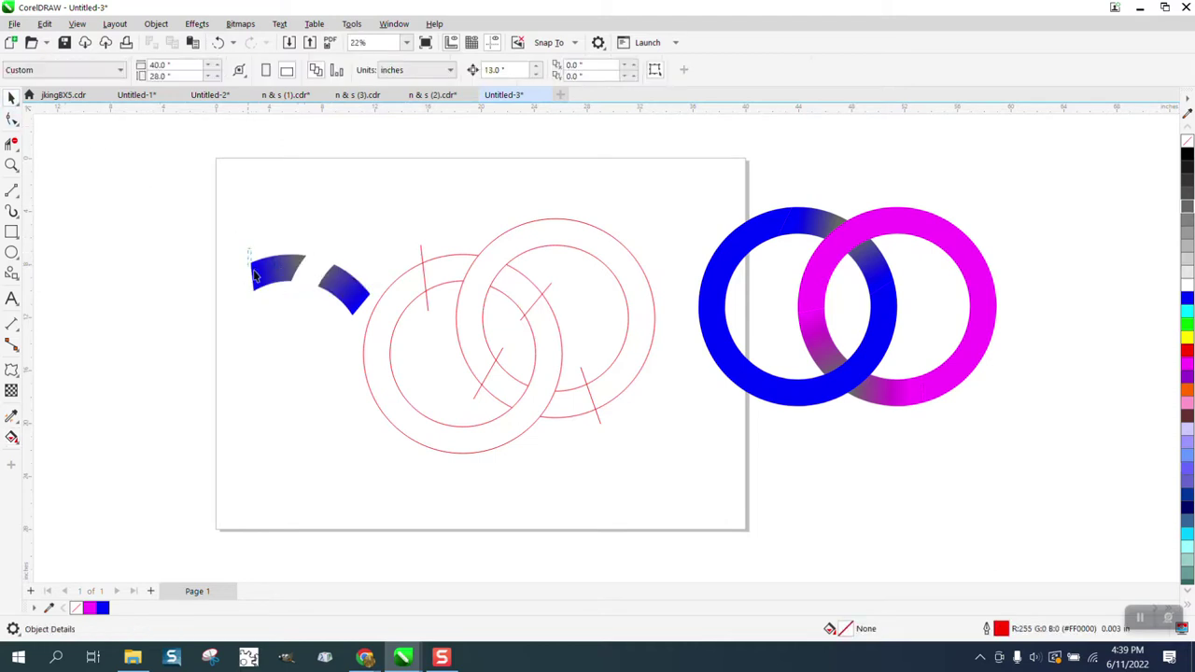
Step: Delete the short red guide line and nudge both gradient arcs 13 inches right
left_click_drag(247, 249, 372, 318)
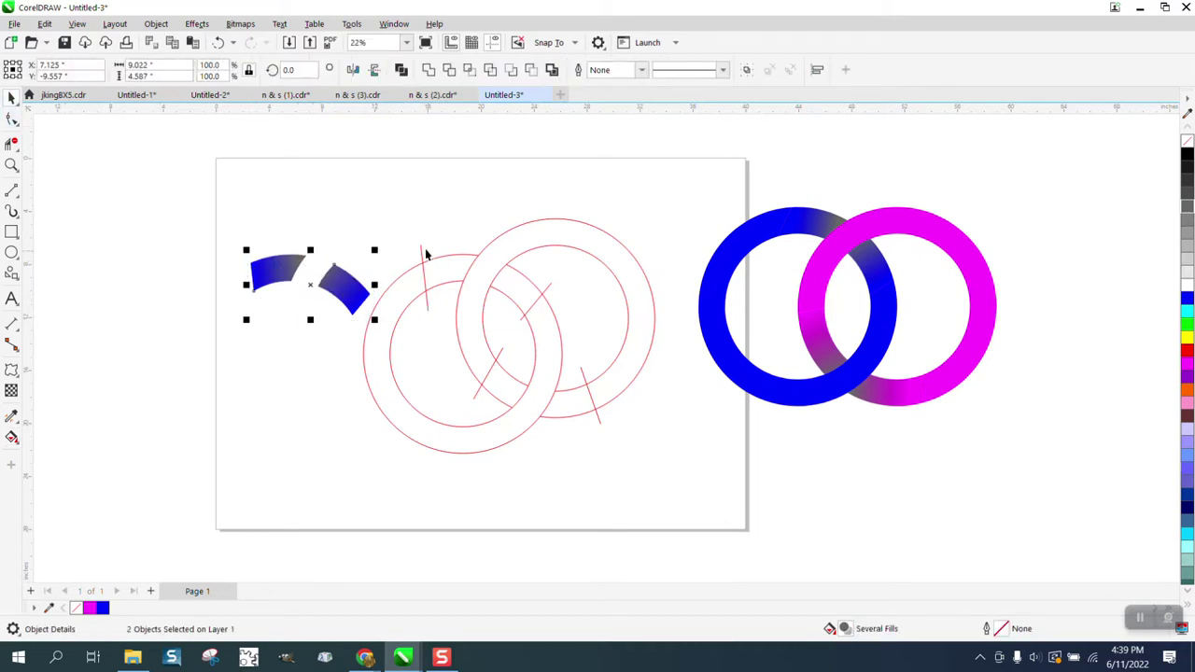
key("Escape")
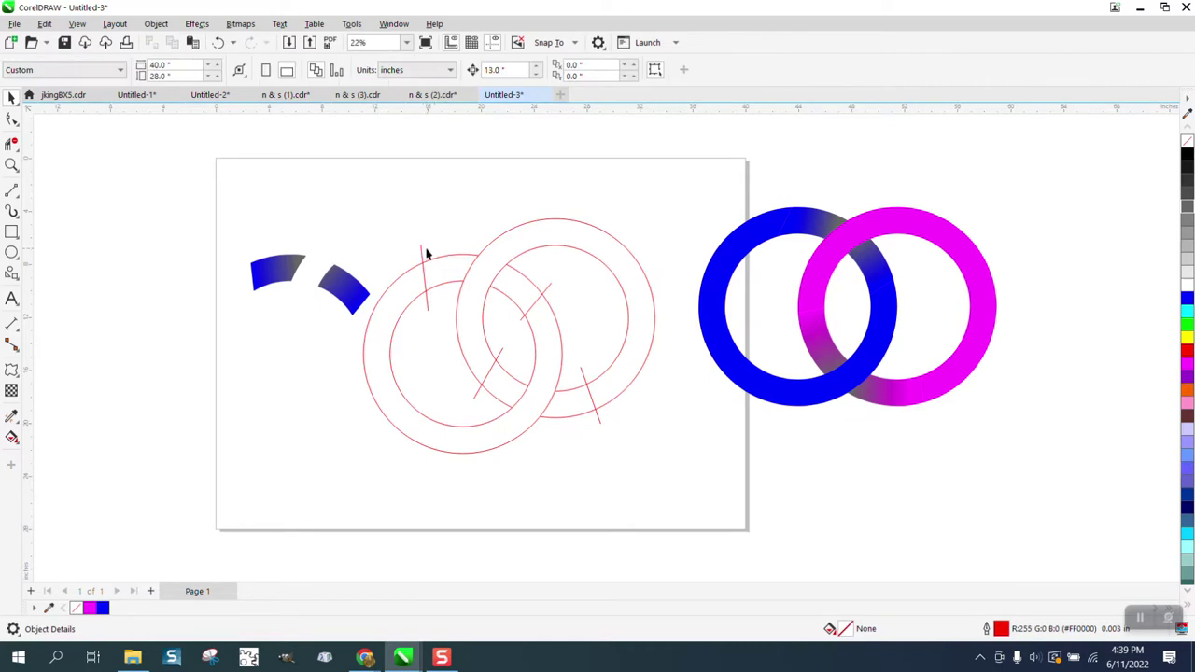
left_click(549, 291)
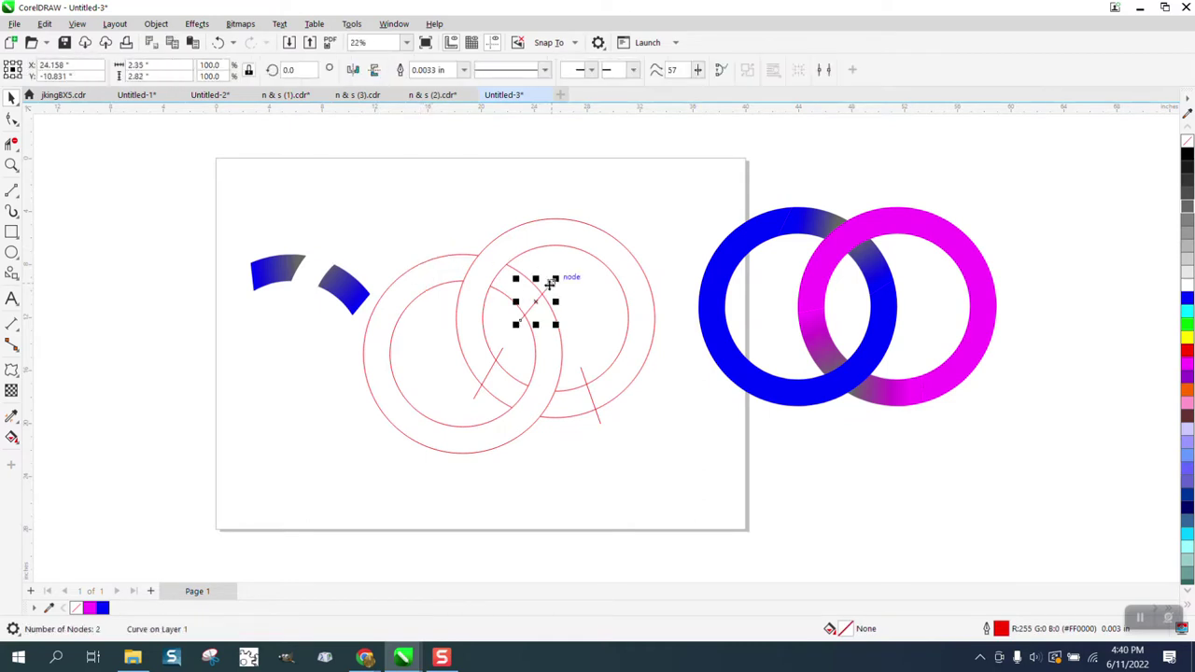
key("Delete")
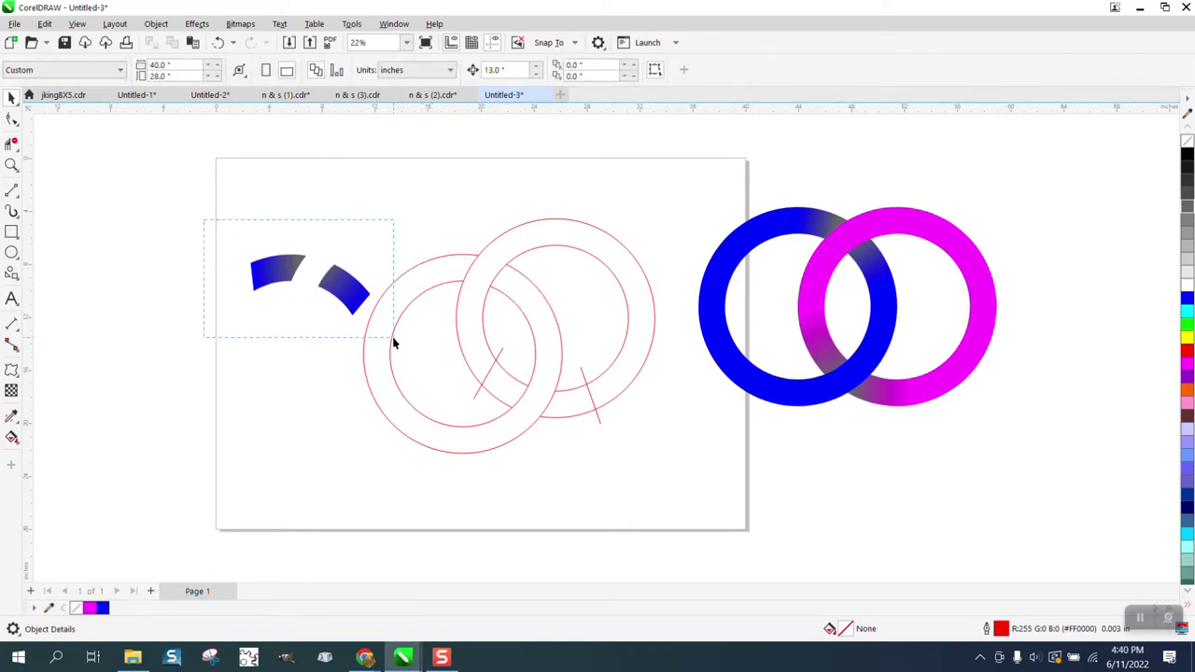
left_click_drag(393, 342, 393, 336)
key("Right")
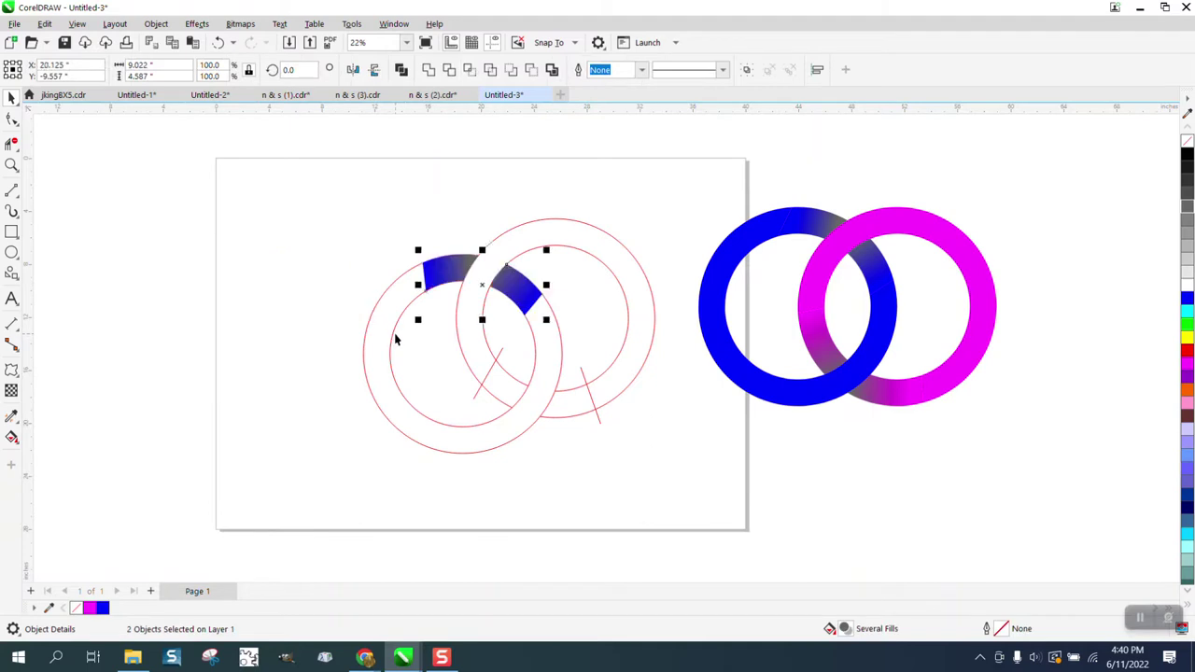
Step: Smart Fill the left ring's remaining band solid blue
left_click(13, 439)
left_click(21, 445)
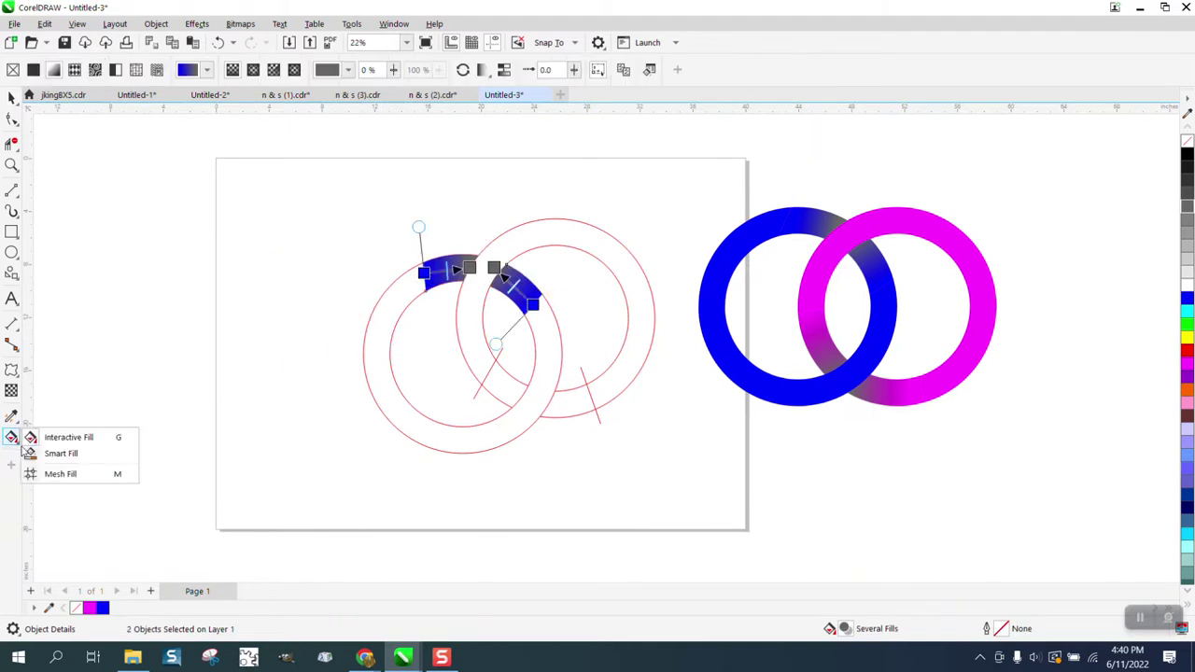
left_click(54, 451)
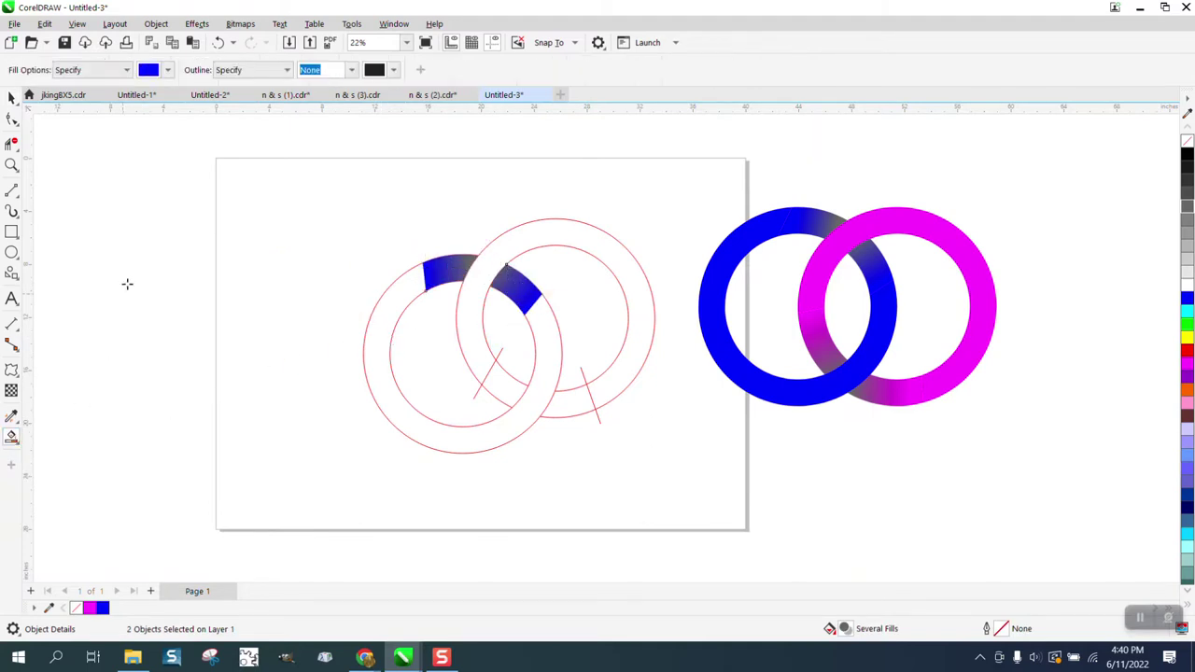
left_click(392, 303)
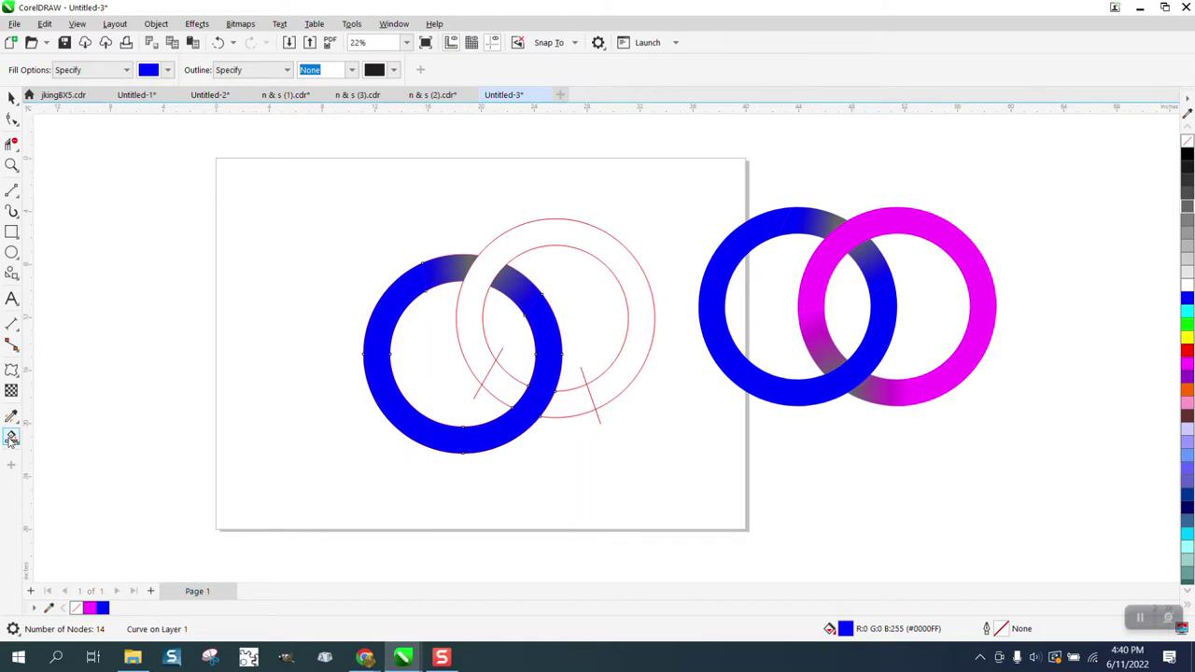
left_click(168, 71)
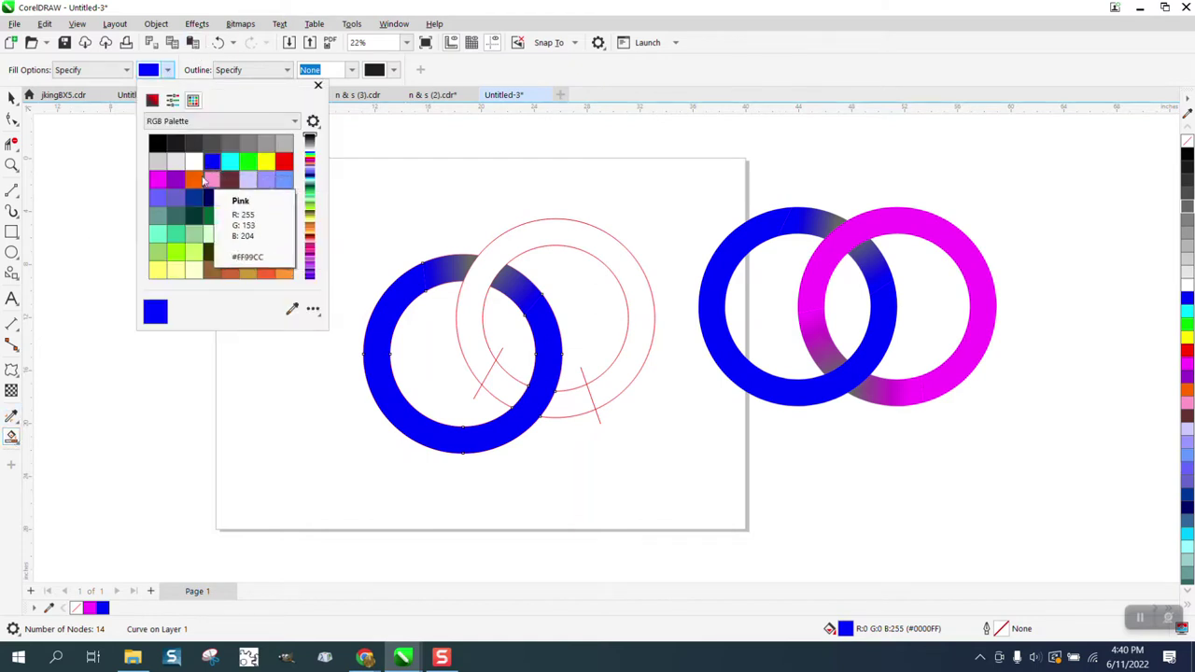
Step: Smart Fill both ring overlap areas purple (#9900CC) and nudge each piece off to the left
left_click(177, 180)
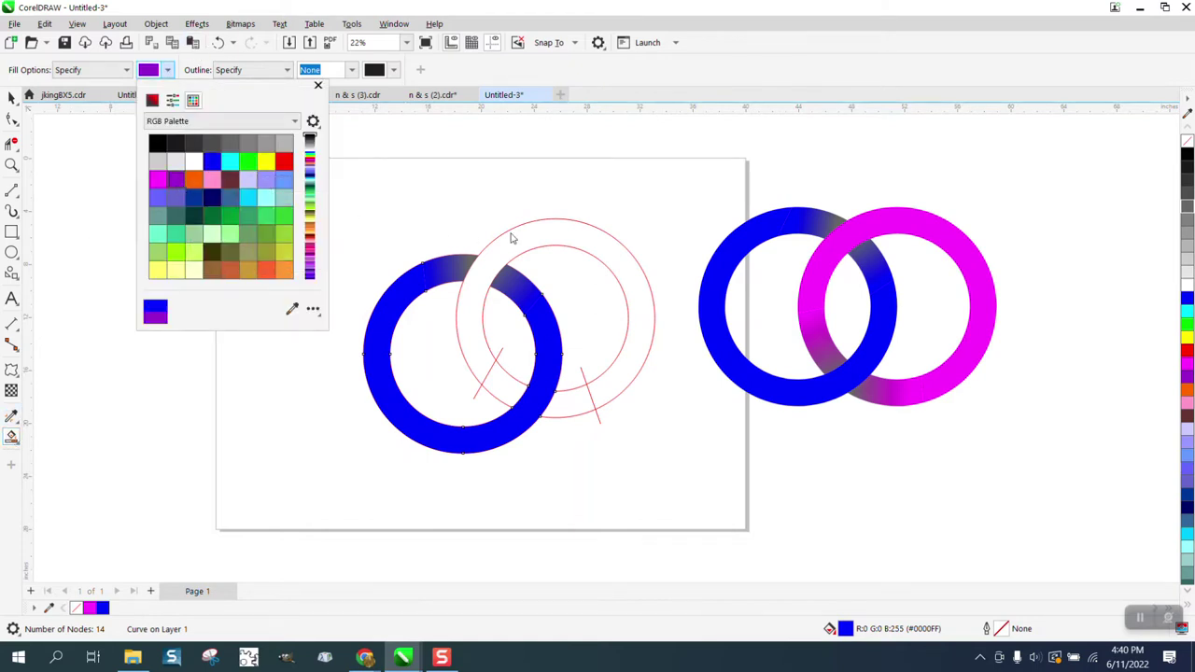
left_click(504, 390)
left_click(513, 383)
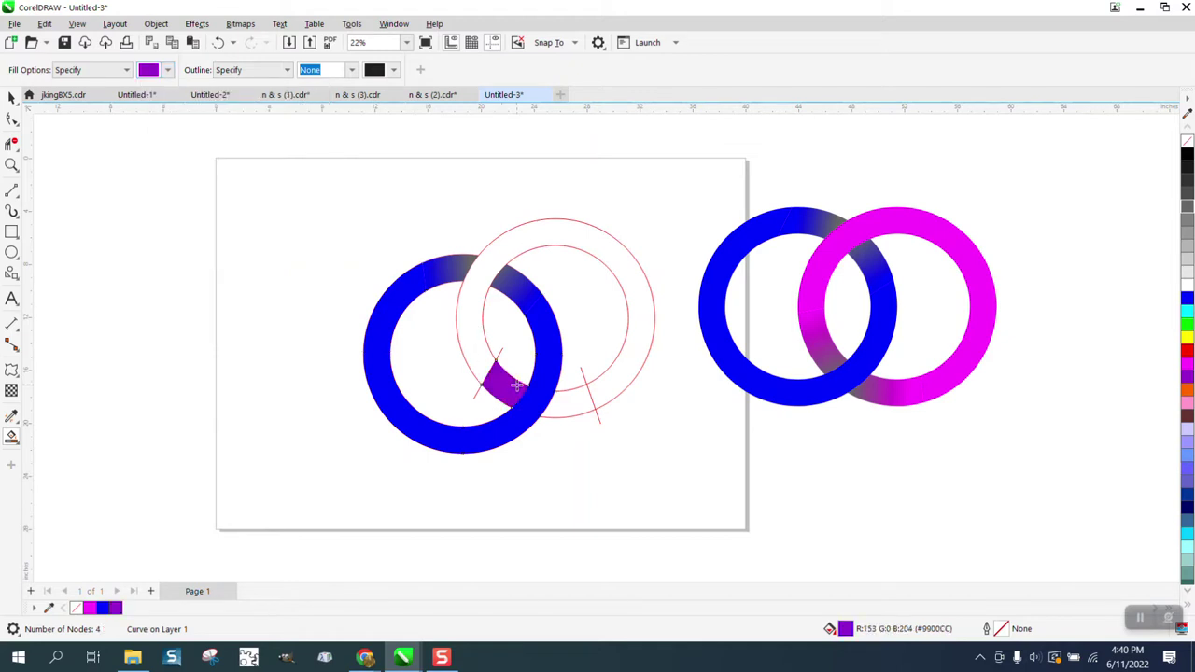
key("shift+Left")
key("shift+Left")
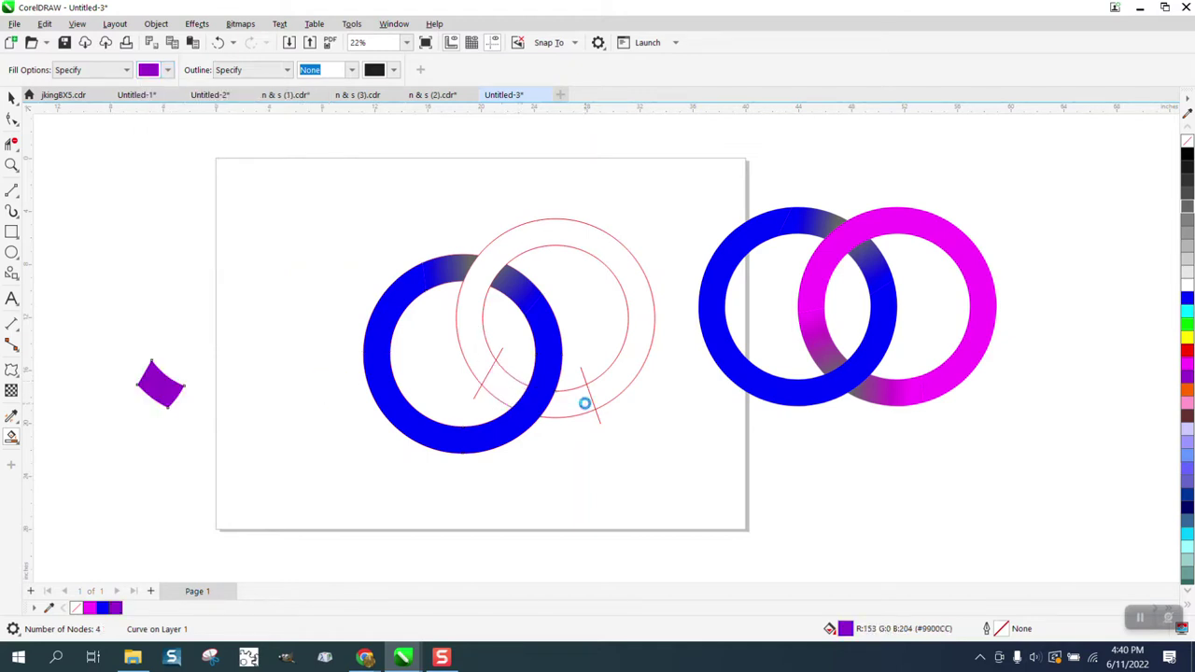
left_click(582, 403)
key("shift+Left")
key("shift+Left")
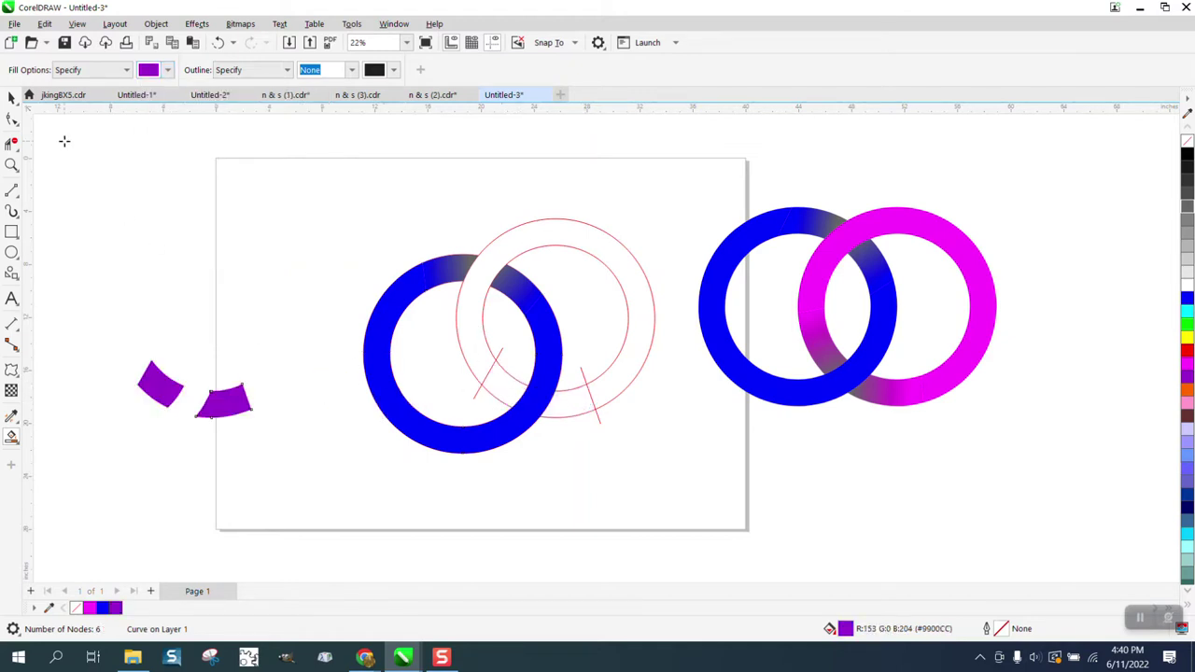
left_click(12, 98)
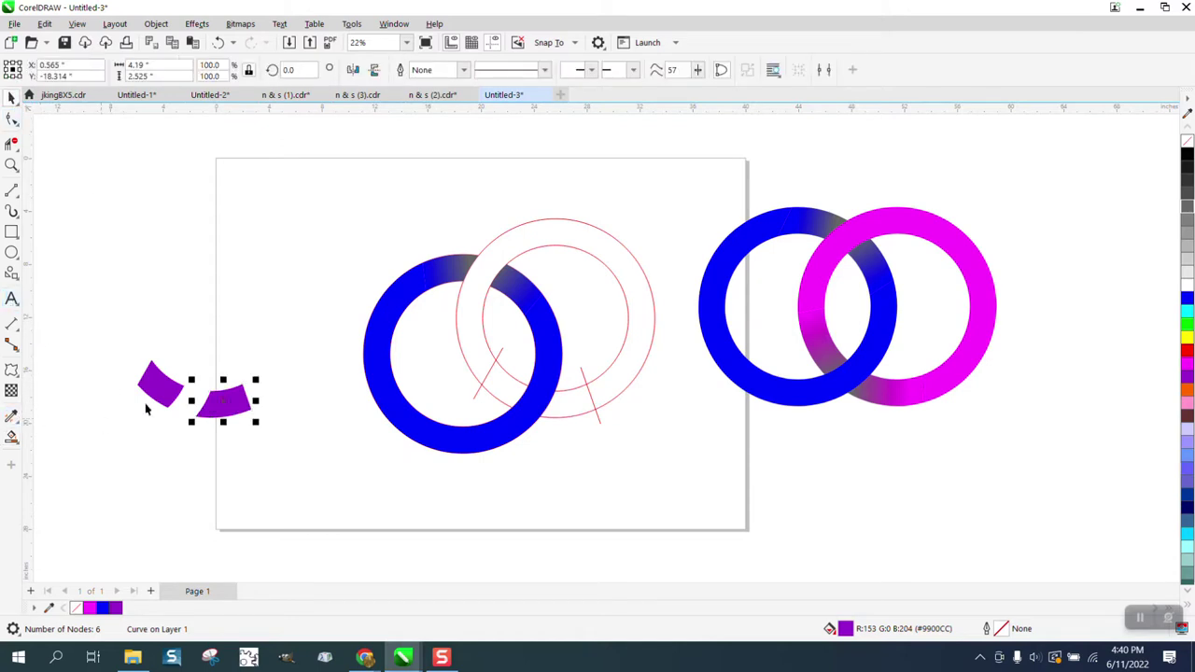
Step: Give the right purple piece a purple-to-grey fountain fill
left_click(20, 448)
left_click(52, 434)
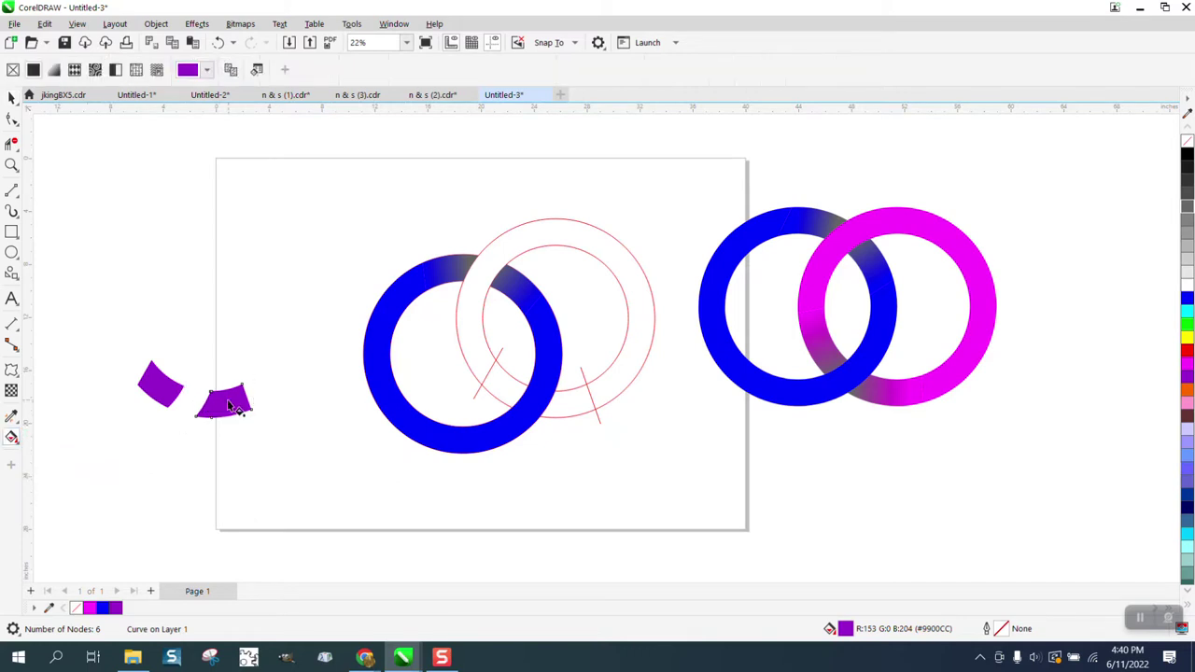
left_click(229, 404)
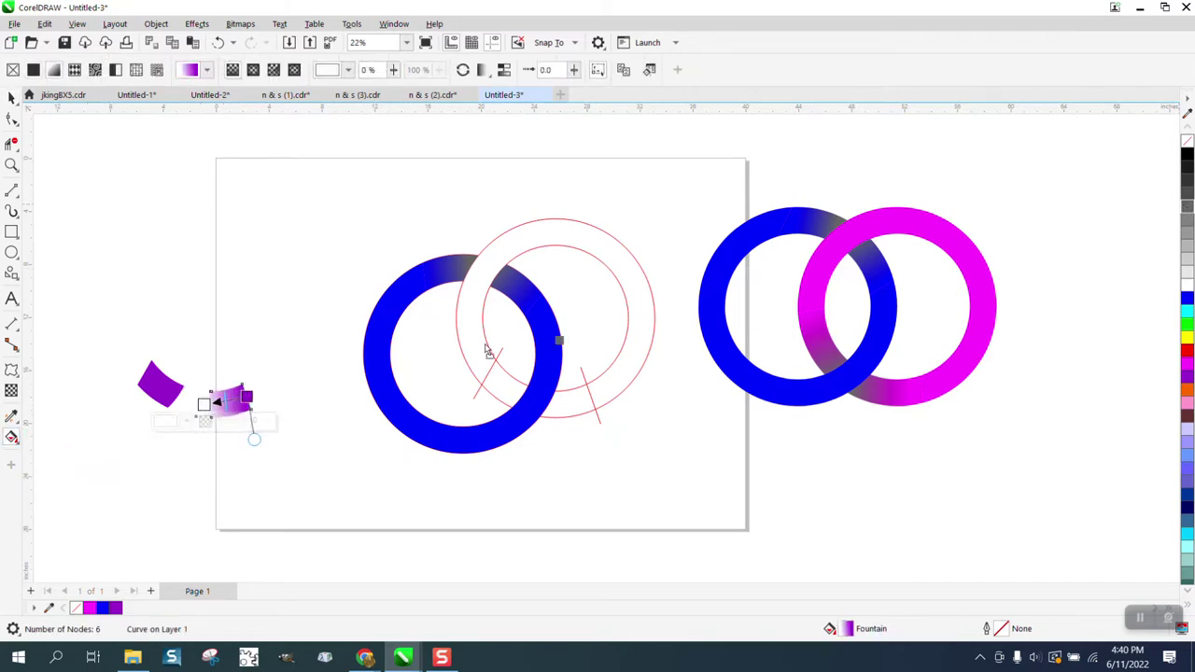
left_click(204, 404)
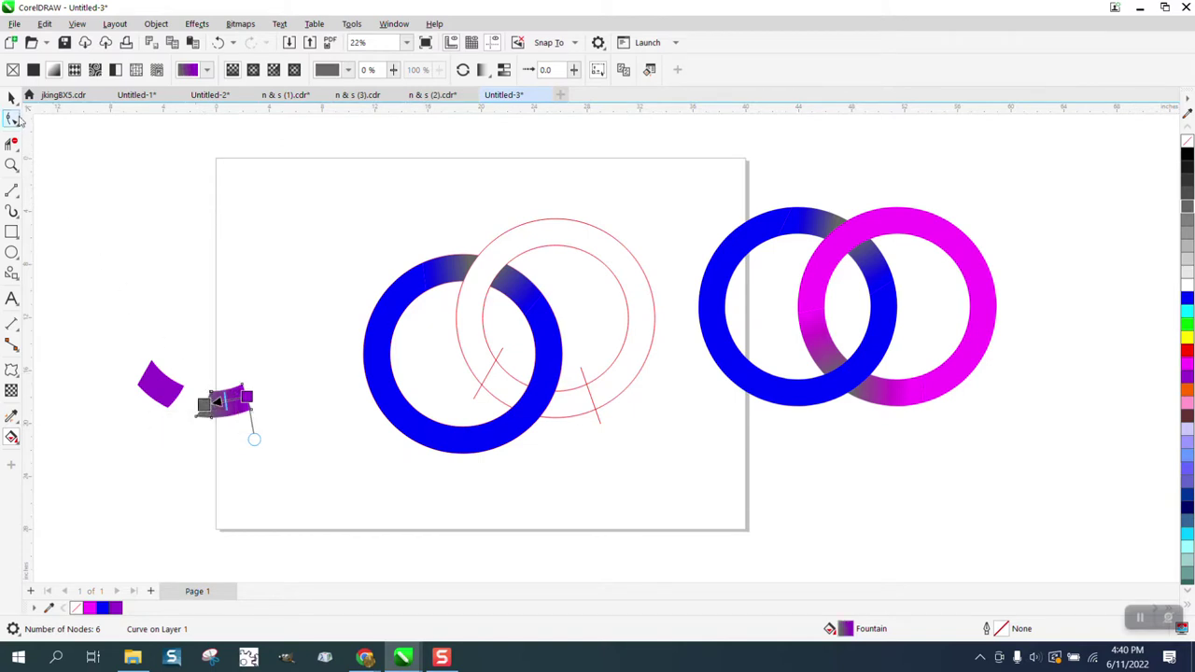
left_click(18, 105)
left_click(96, 180)
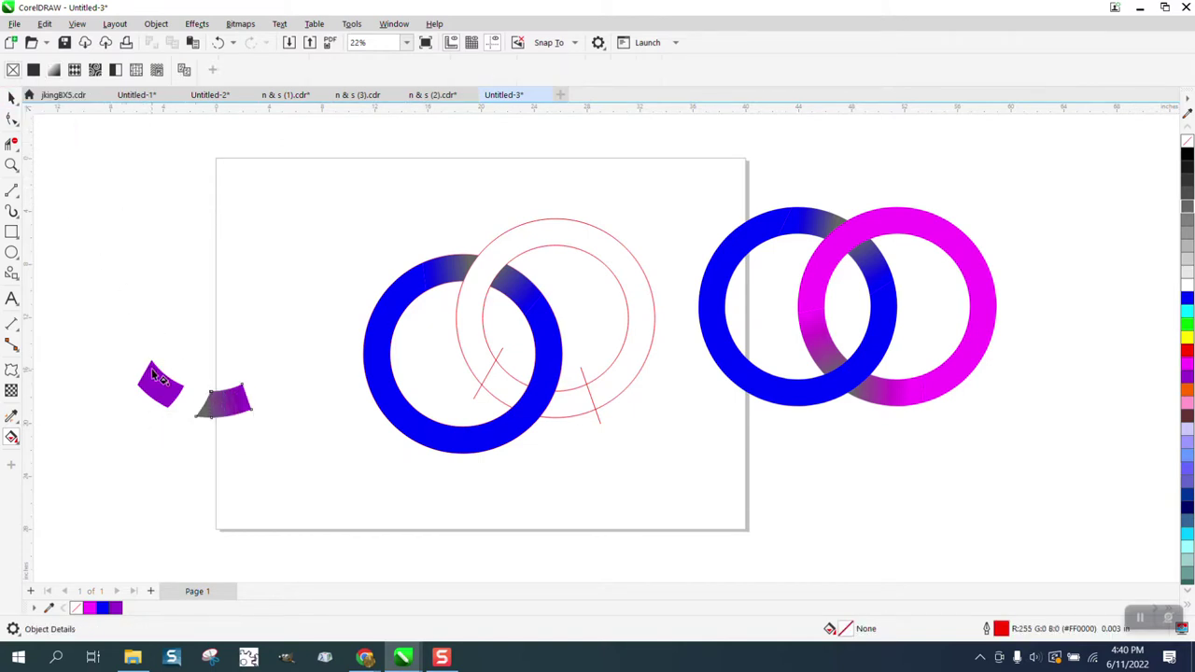
Step: Apply a purple-to-grey gradient to the left purple piece, then select both pieces
left_click(157, 375)
left_click(12, 97)
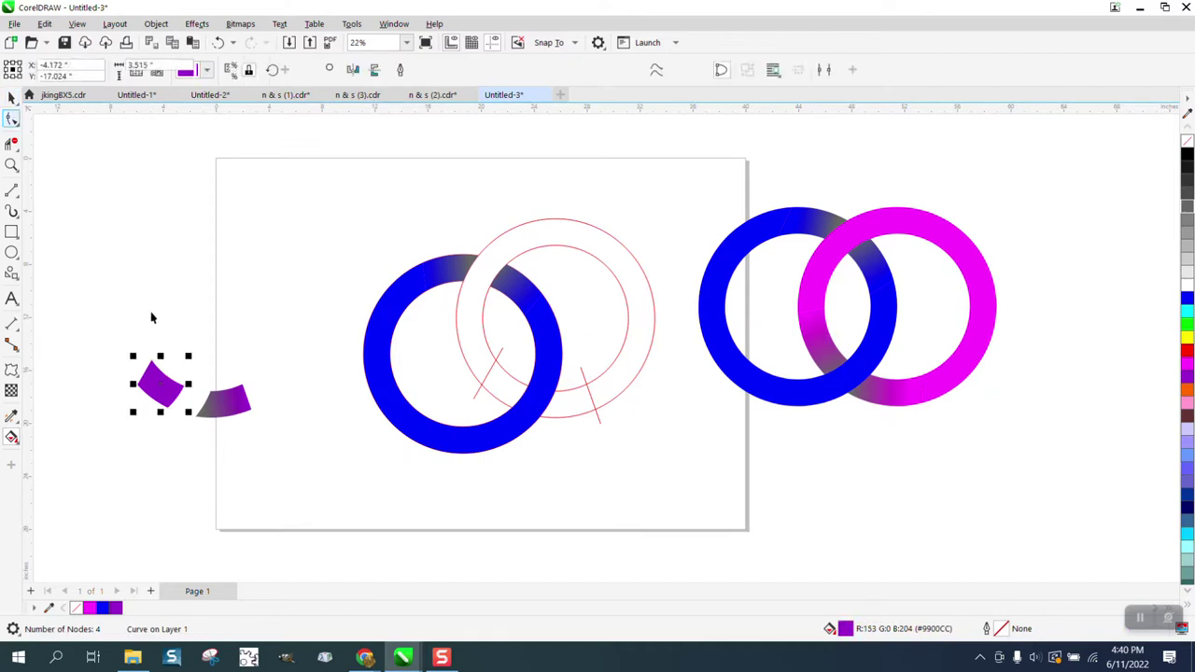
left_click(15, 440)
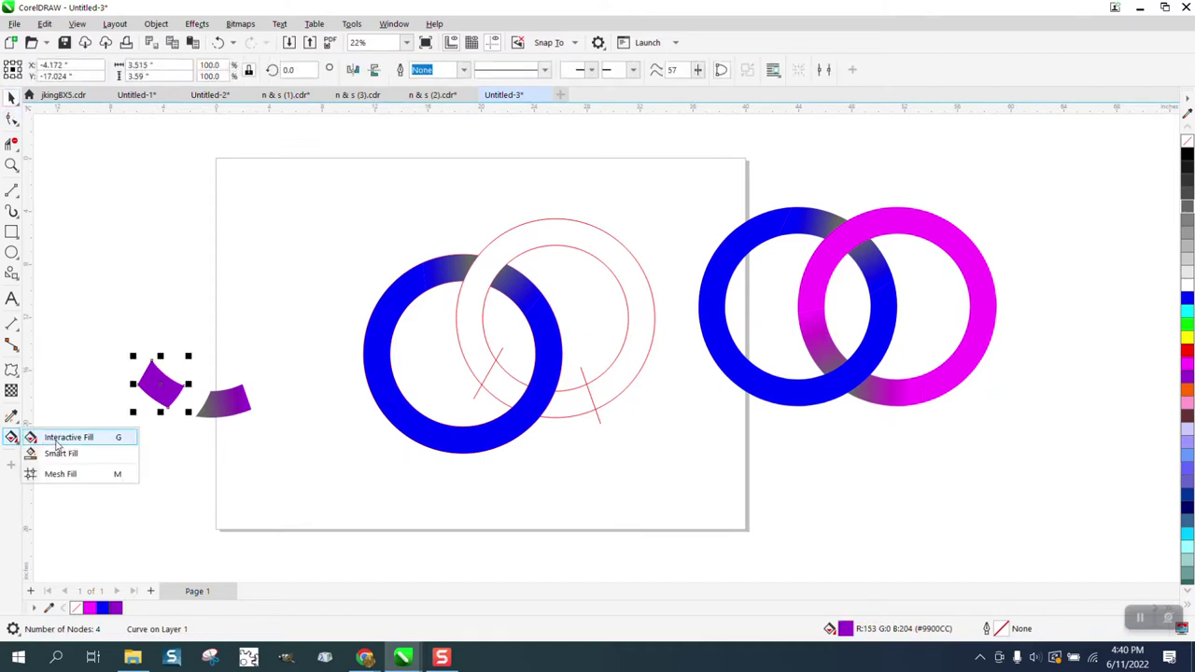
left_click(58, 438)
left_click_drag(144, 371, 181, 405)
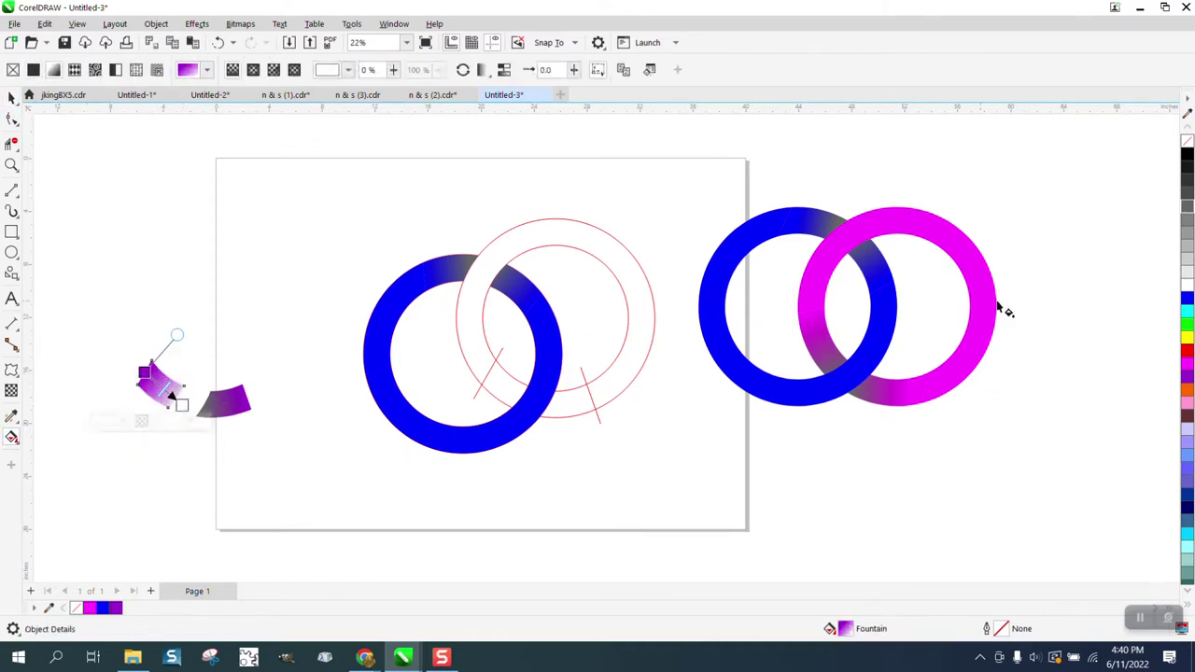
left_click_drag(1189, 206, 182, 404)
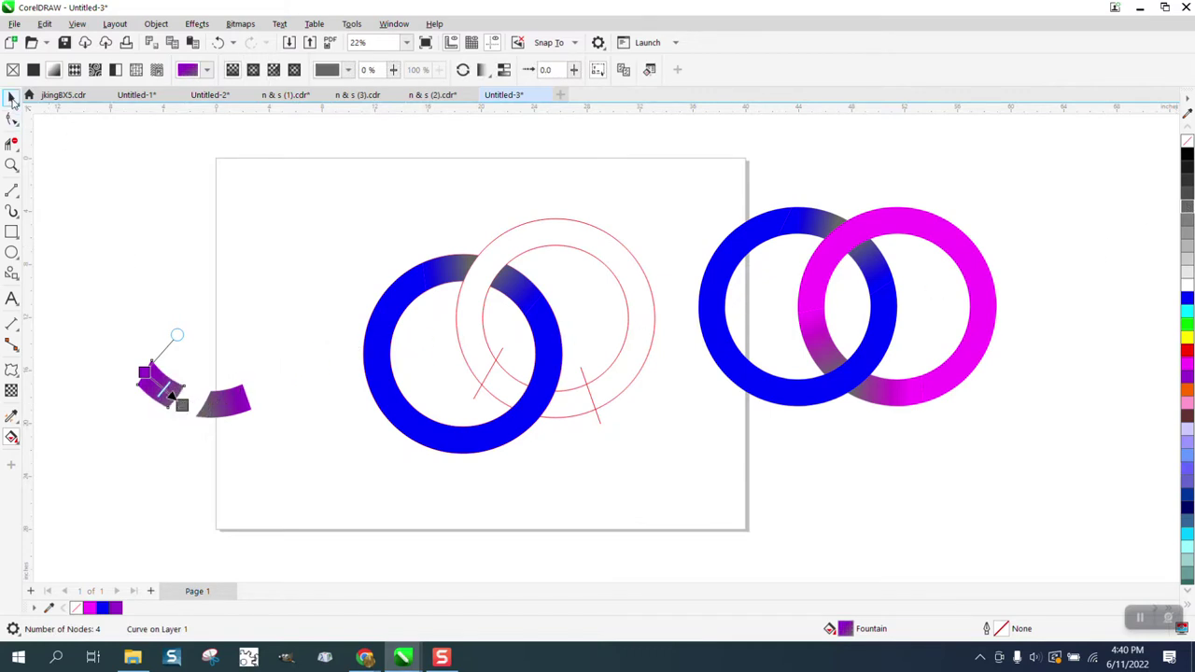
left_click(11, 97)
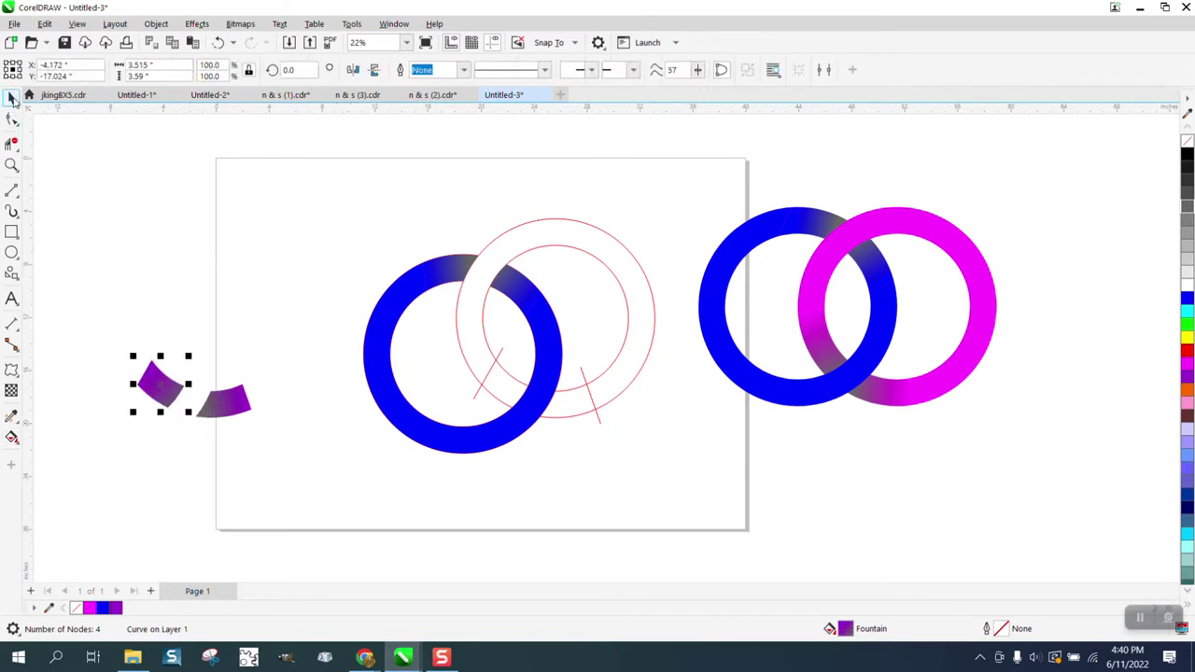
left_click(134, 141)
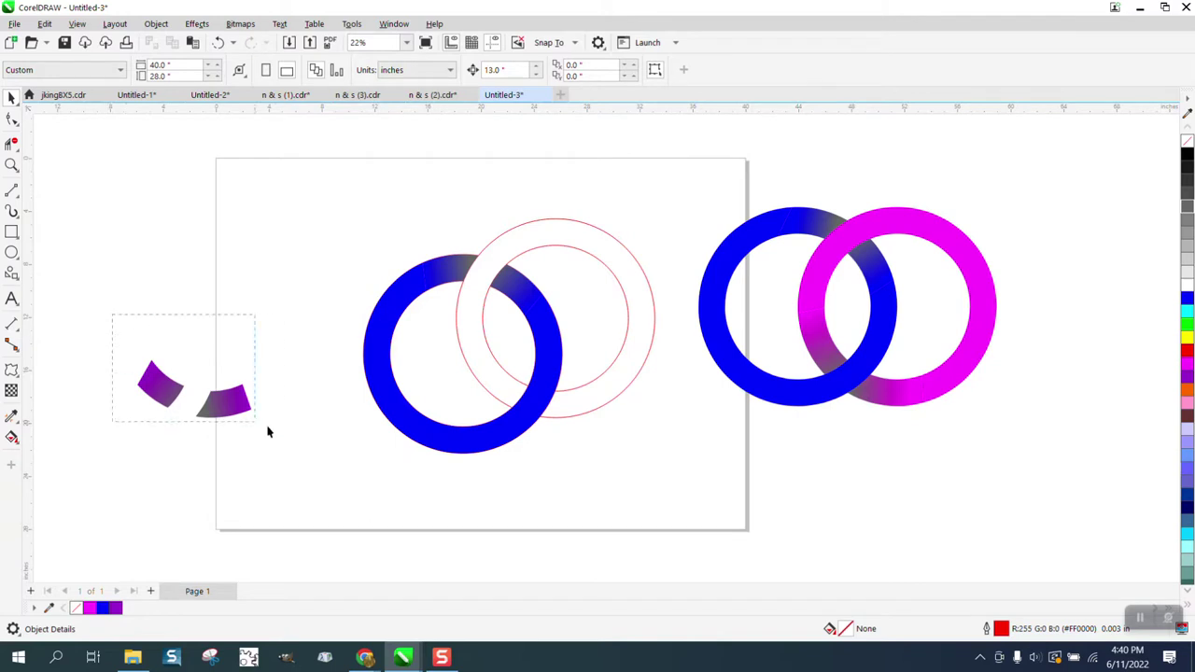
left_click_drag(267, 431, 293, 431)
Step: Nudge the shaded pieces right into the ring overlap and Smart Fill the outlined ring purple
key("Right")
key("Right")
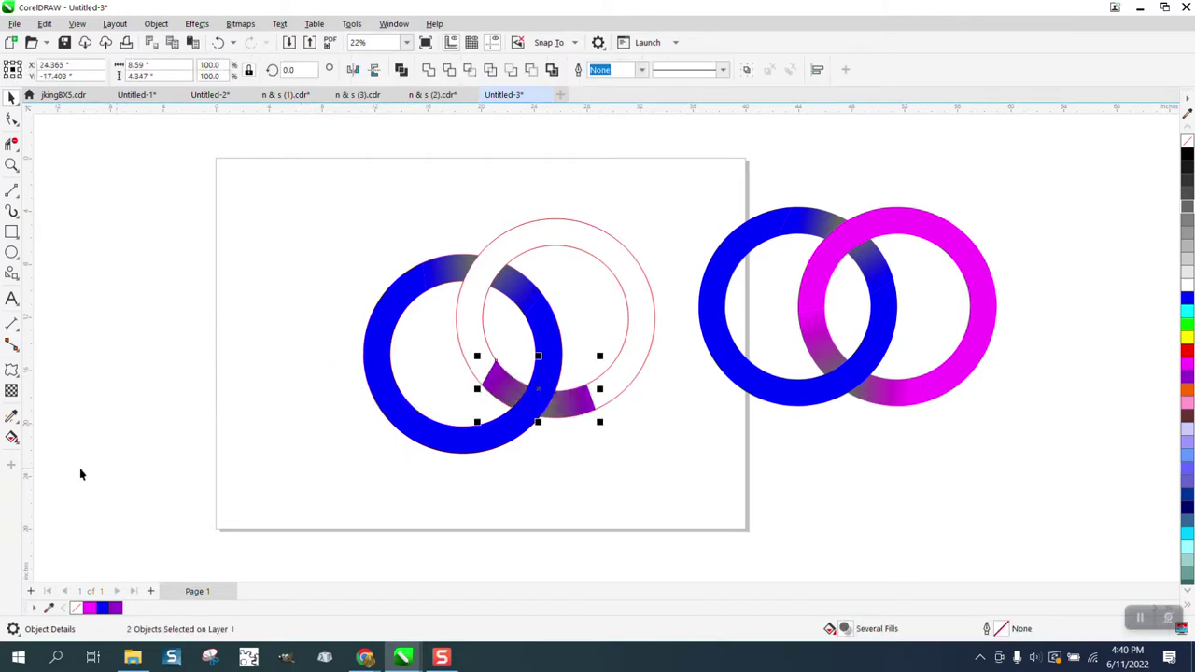
left_click(21, 448)
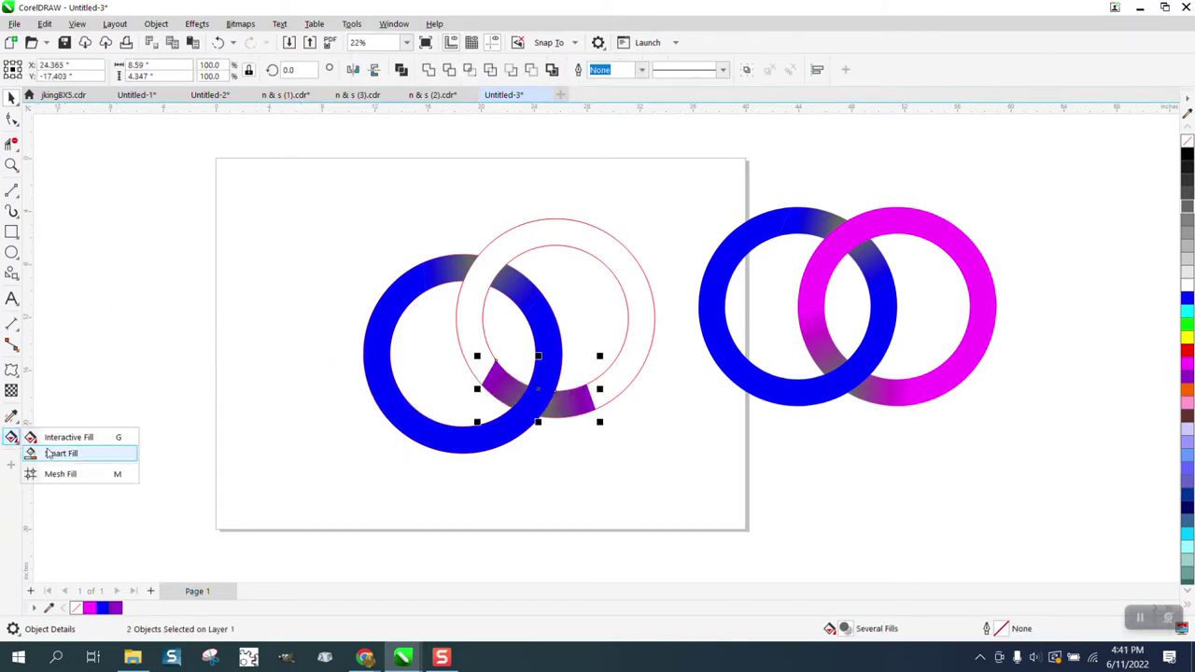
left_click(52, 452)
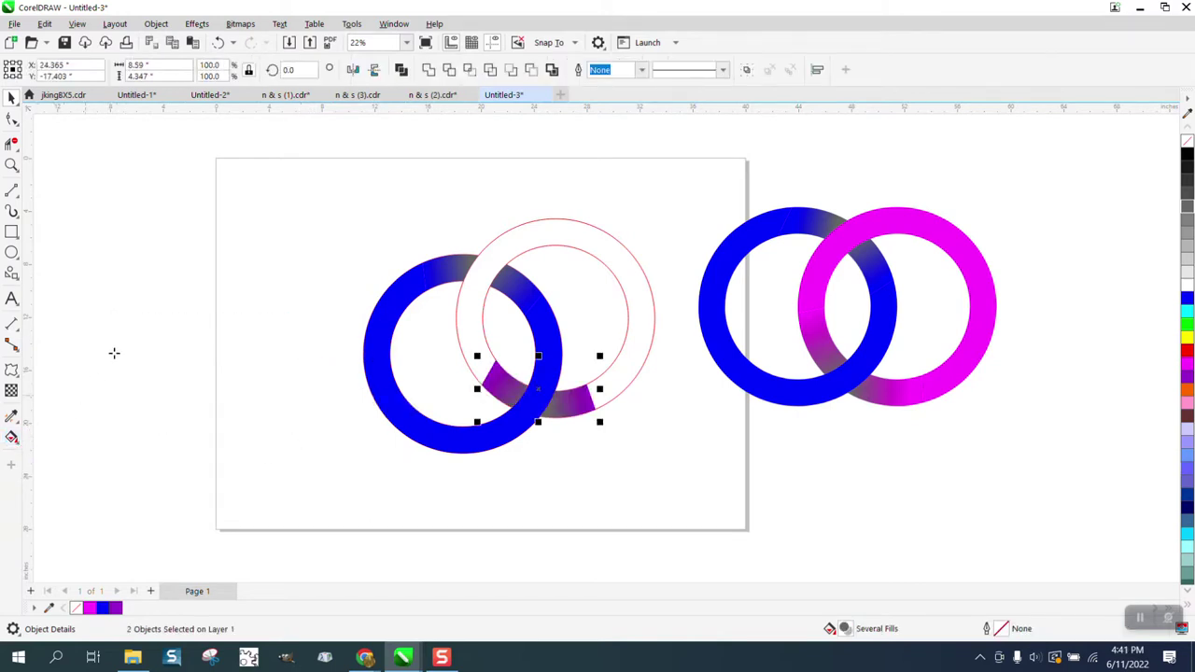
left_click(540, 240)
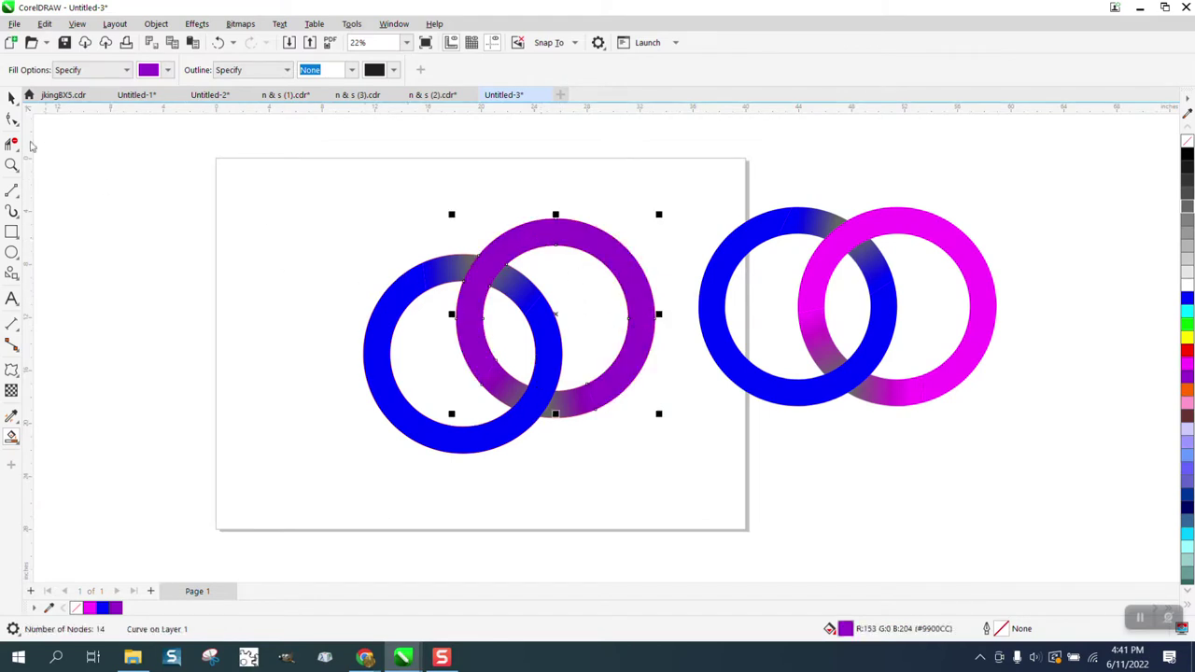
Step: Select all the ring pieces and set their outline to None
left_click(11, 97)
left_click_drag(360, 168, 407, 277)
left_click_drag(315, 174, 695, 522)
right_click(1187, 141)
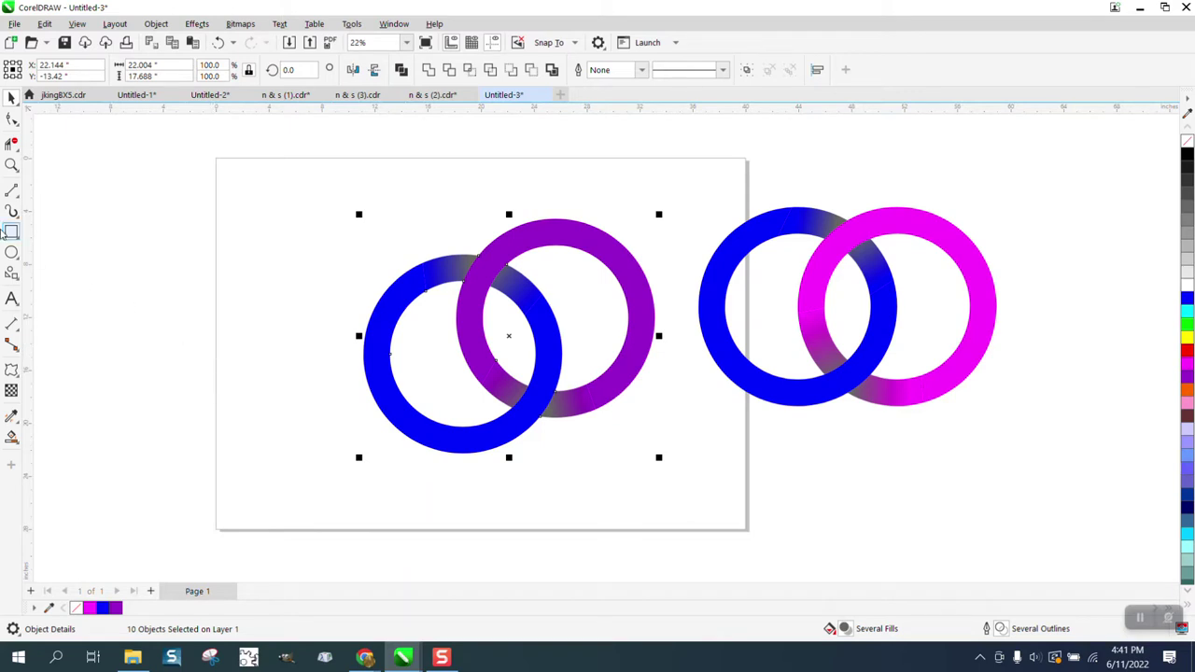
left_click(11, 165)
left_click_drag(445, 212, 551, 270)
scroll(608, 355, "down", 4)
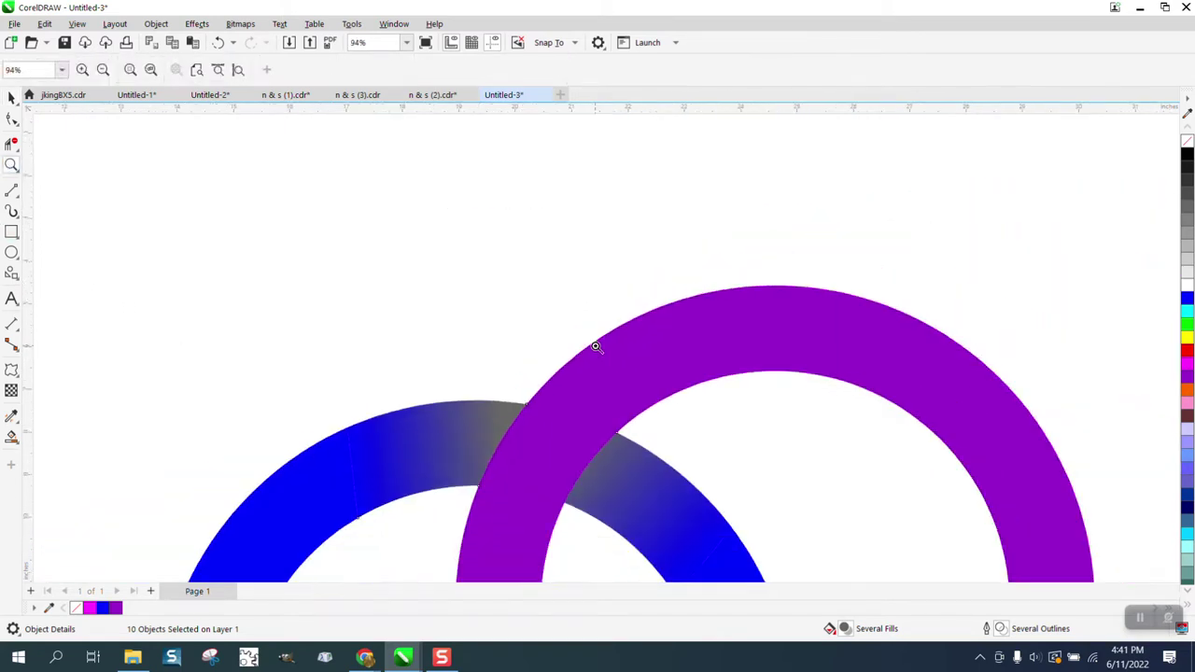
scroll(407, 362, "up", 2)
scroll(407, 362, "down", 3)
left_click_drag(438, 398, 541, 489)
scroll(511, 454, "down", 1)
scroll(511, 455, "down", 3)
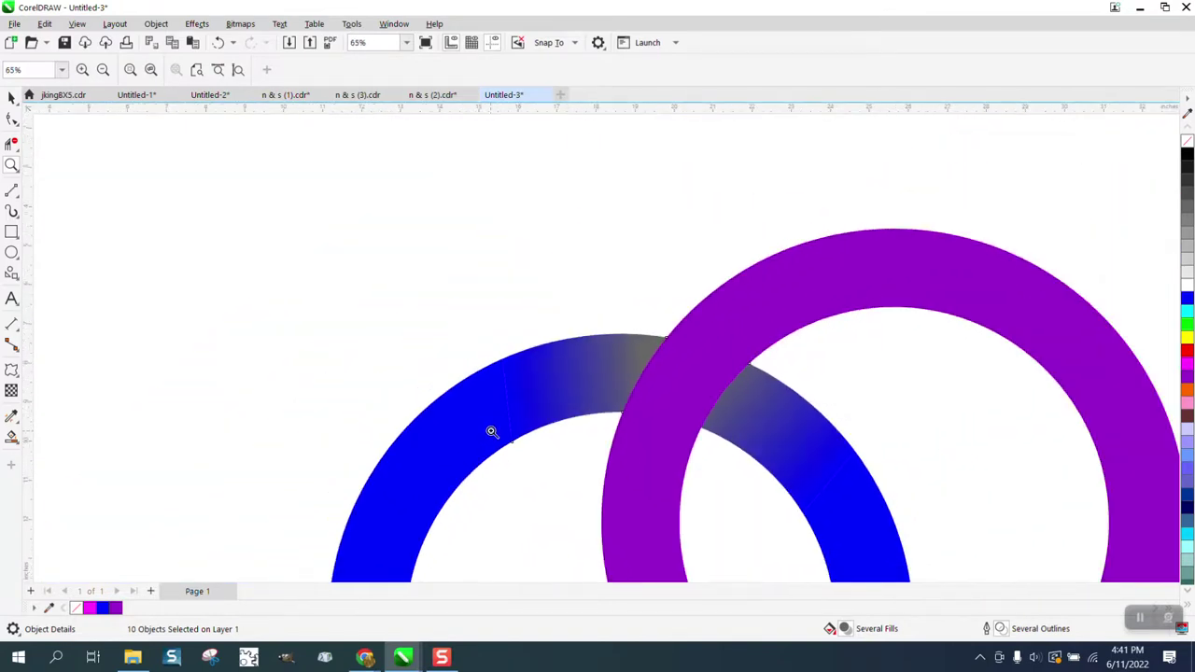
scroll(491, 431, "down", 4)
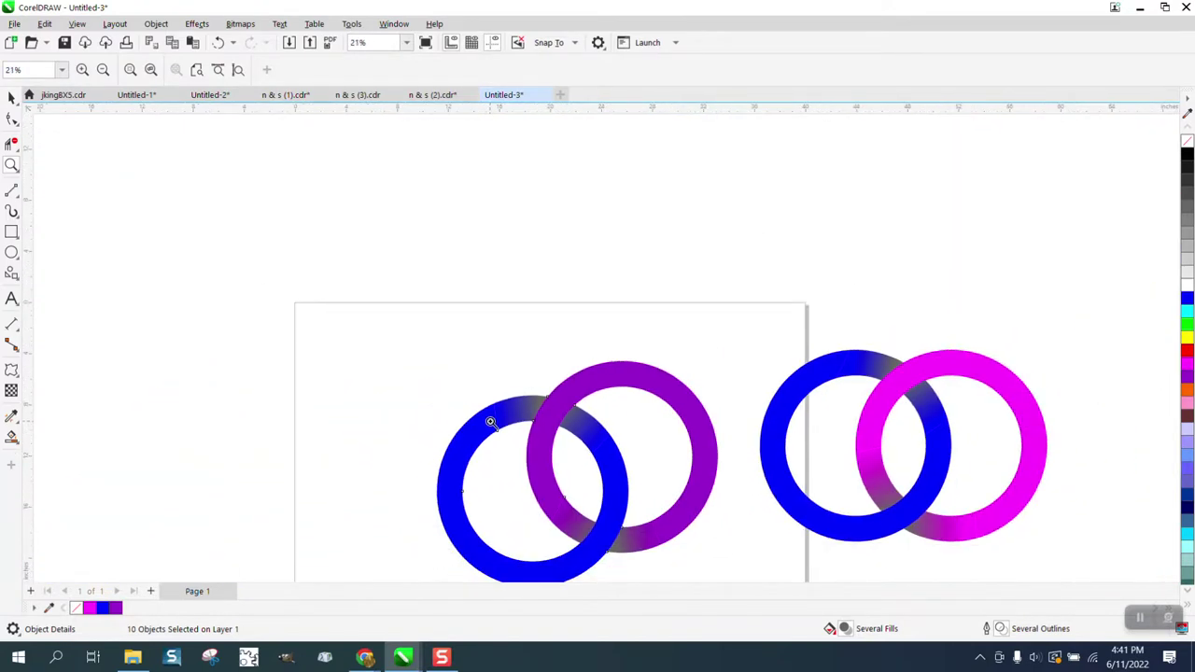
scroll(490, 422, "down", 1)
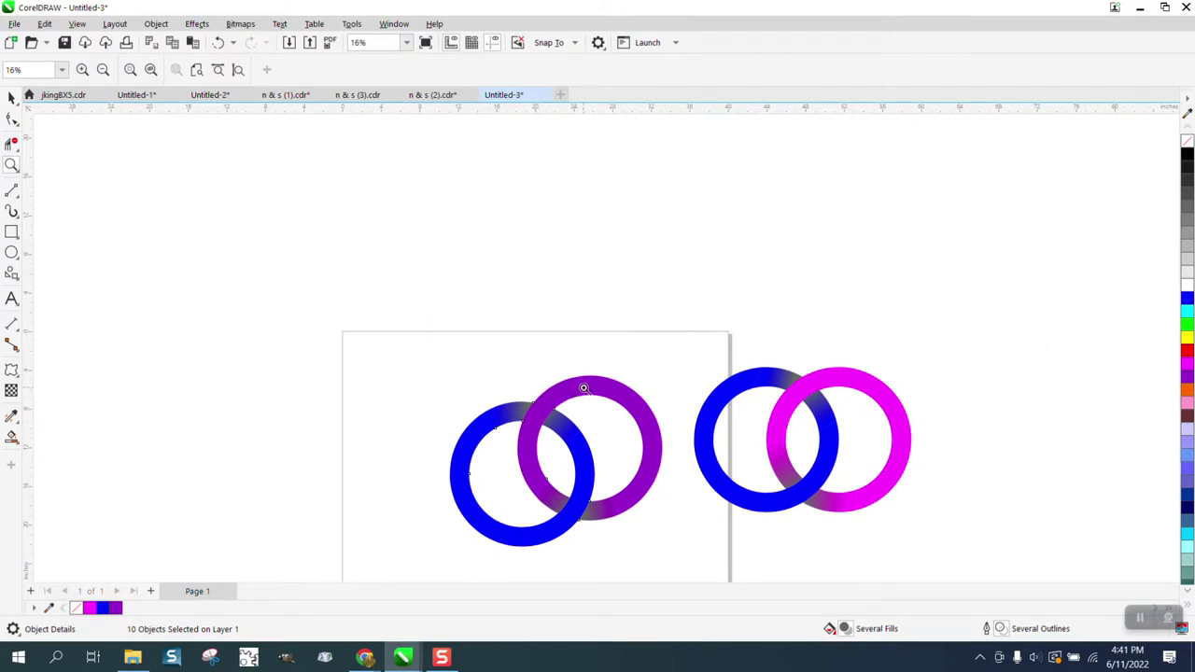
left_click_drag(383, 352, 740, 574)
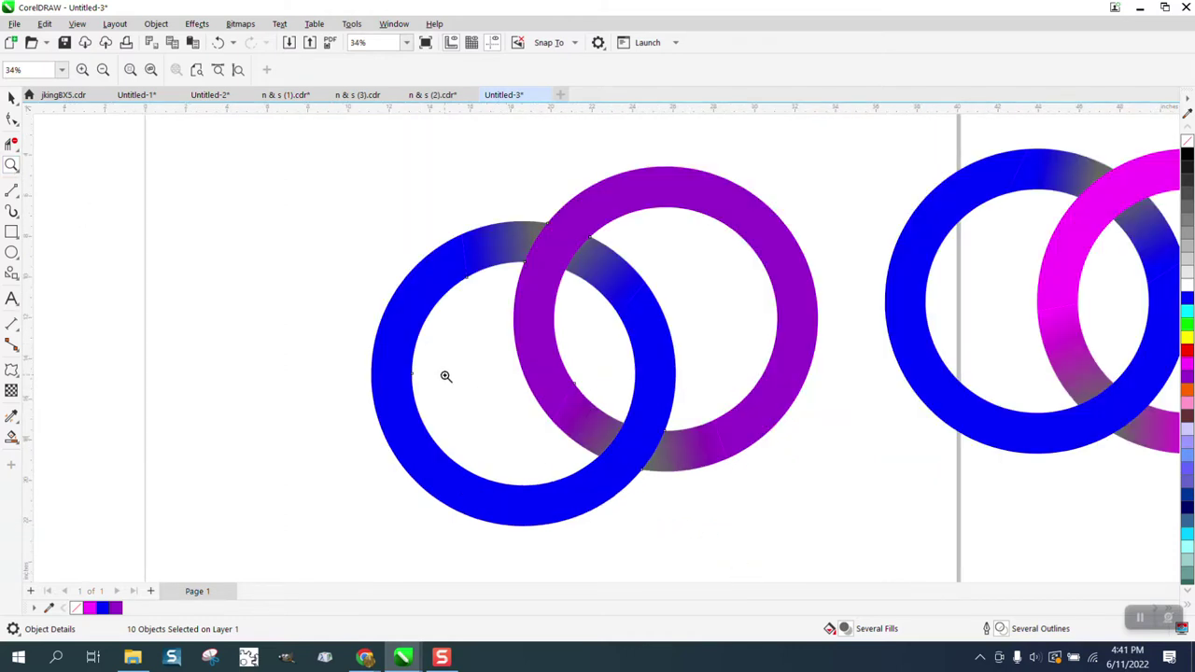
scroll(447, 376, "down", 1)
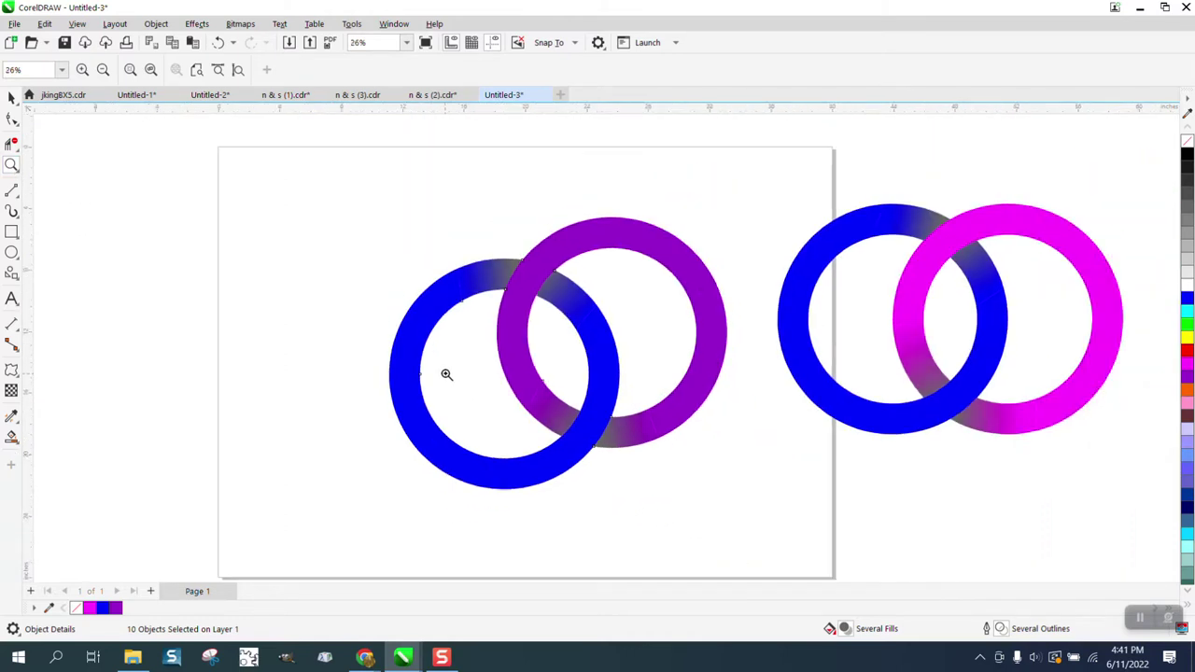
scroll(446, 375, "down", 1)
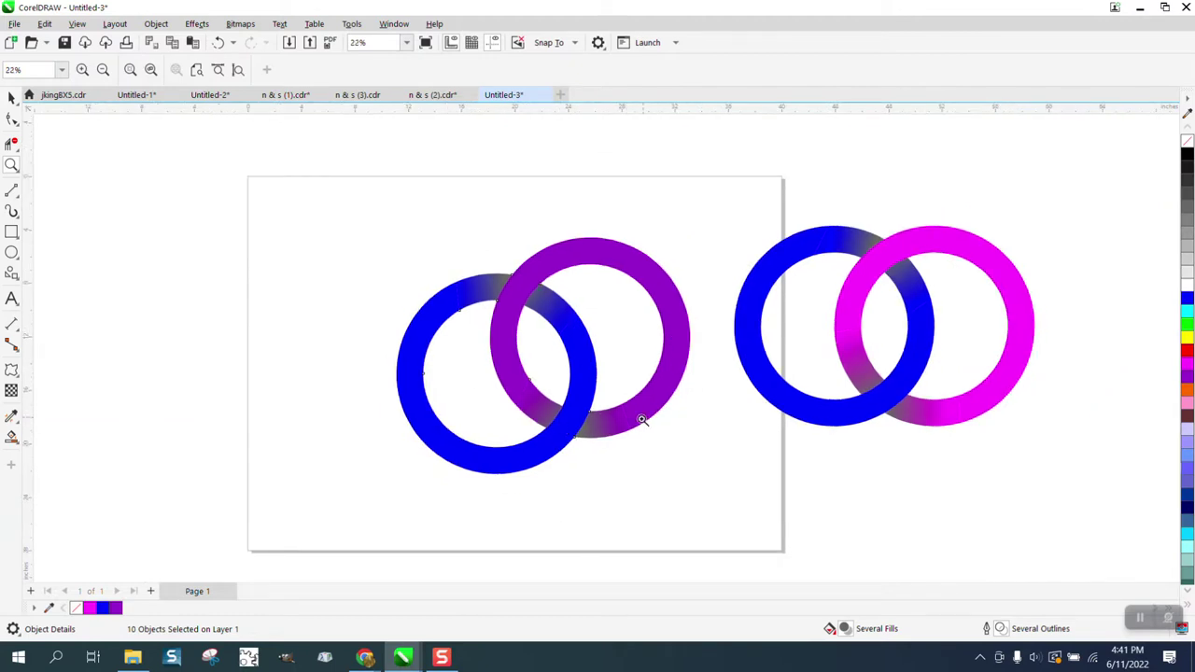
scroll(613, 420, "down", 1)
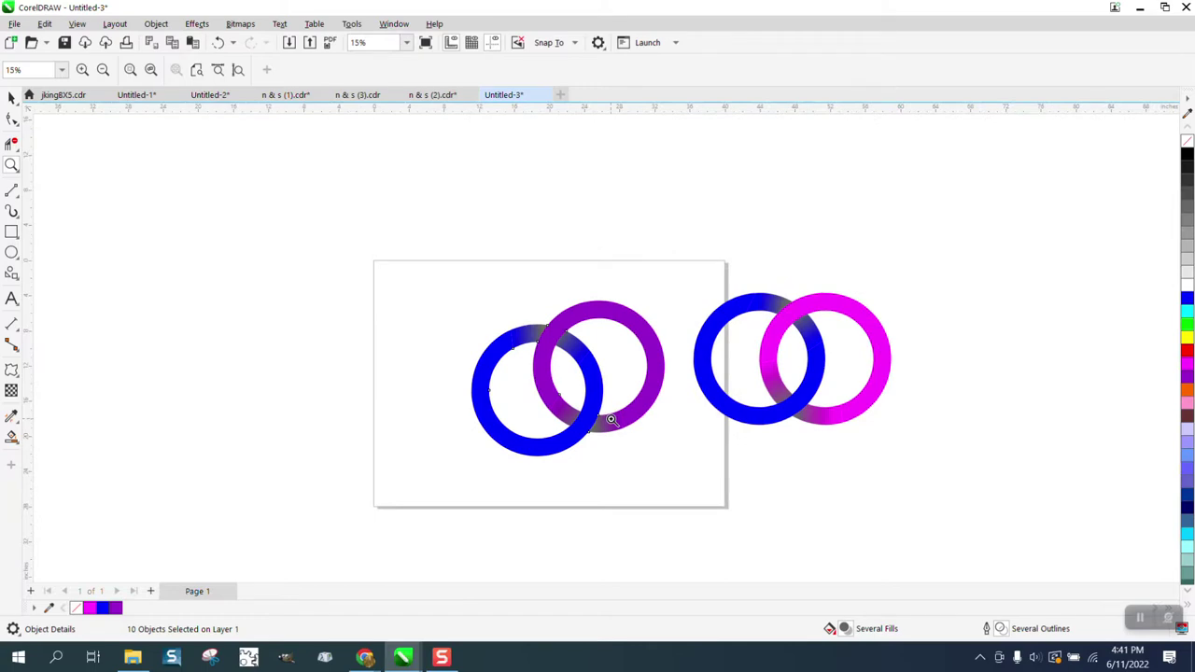